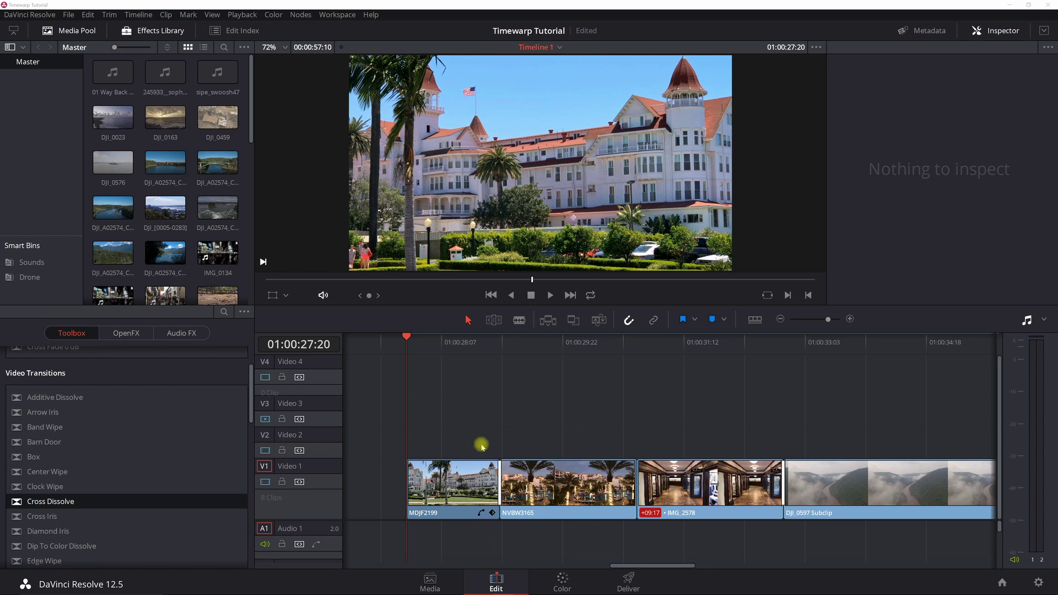
# Step: Select the Cross Dissolve between clips MDJF2199 and NVBW3165 and examine its duration and alignment settings
pyautogui.moveTo(459, 478)
pyautogui.click(59, 501)
pyautogui.click(499, 485)
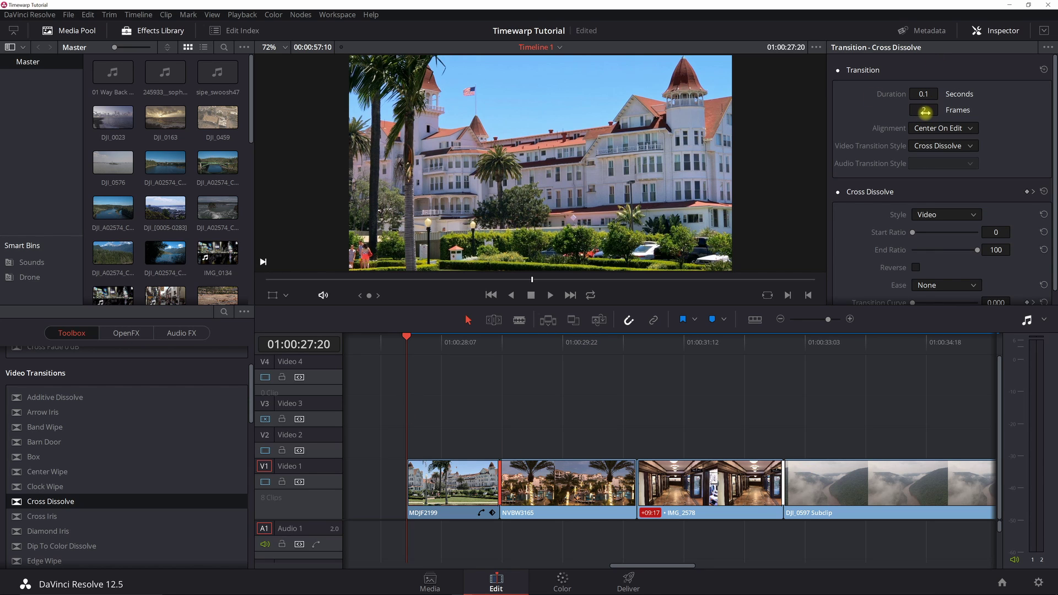
# Step: Open the clip's color grade and examine the Swish node's S_Swish3D settings at the ending keyframe, 00:00:25:15
pyautogui.click(561, 578)
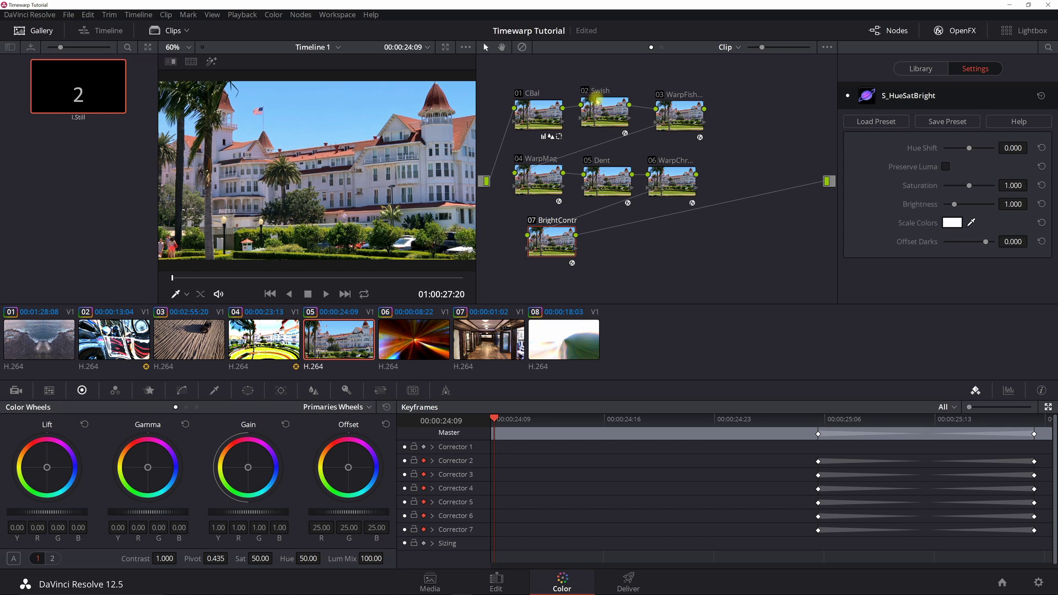
pyautogui.click(597, 100)
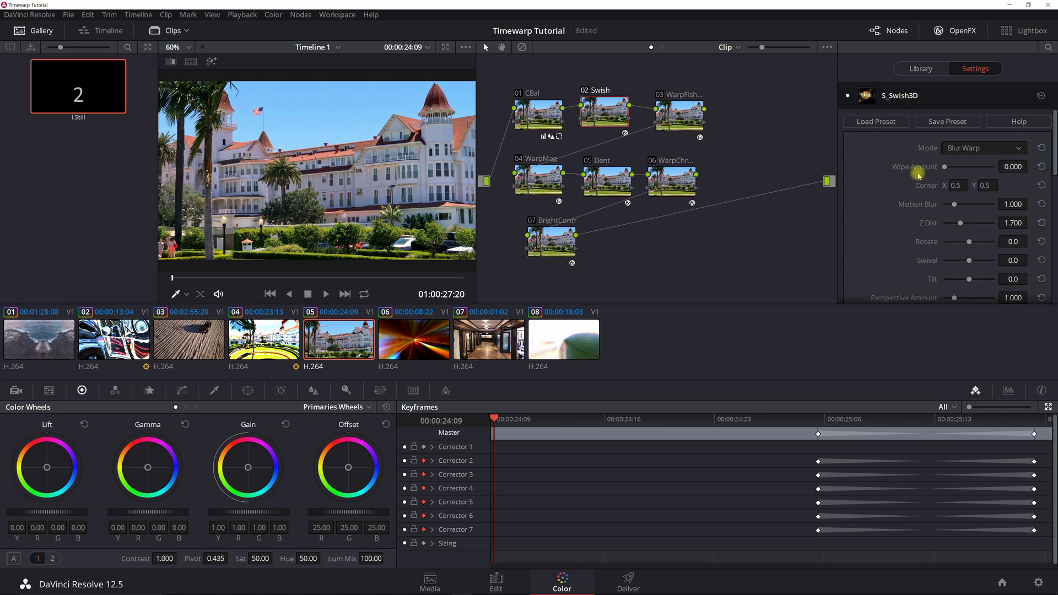
pyautogui.click(1034, 419)
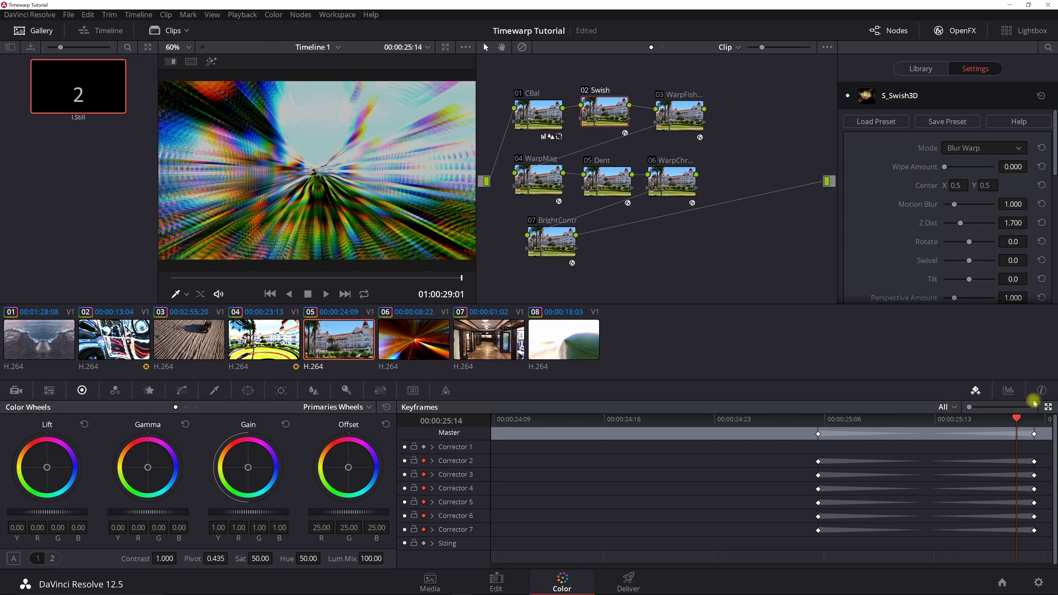
pyautogui.press('Left')
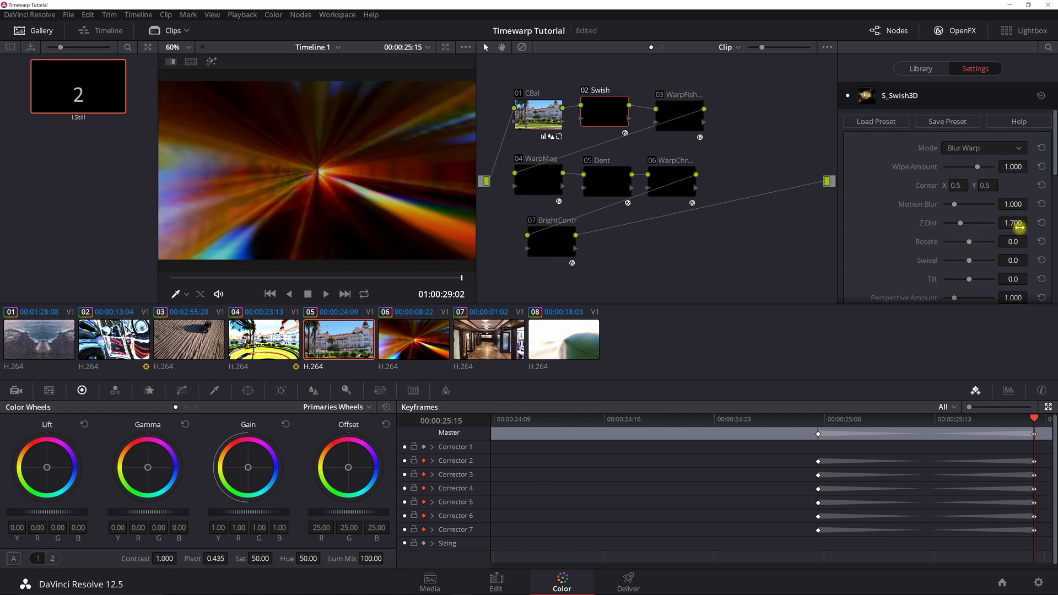
pyautogui.moveTo(1052, 168); pyautogui.dragTo(1053, 228)
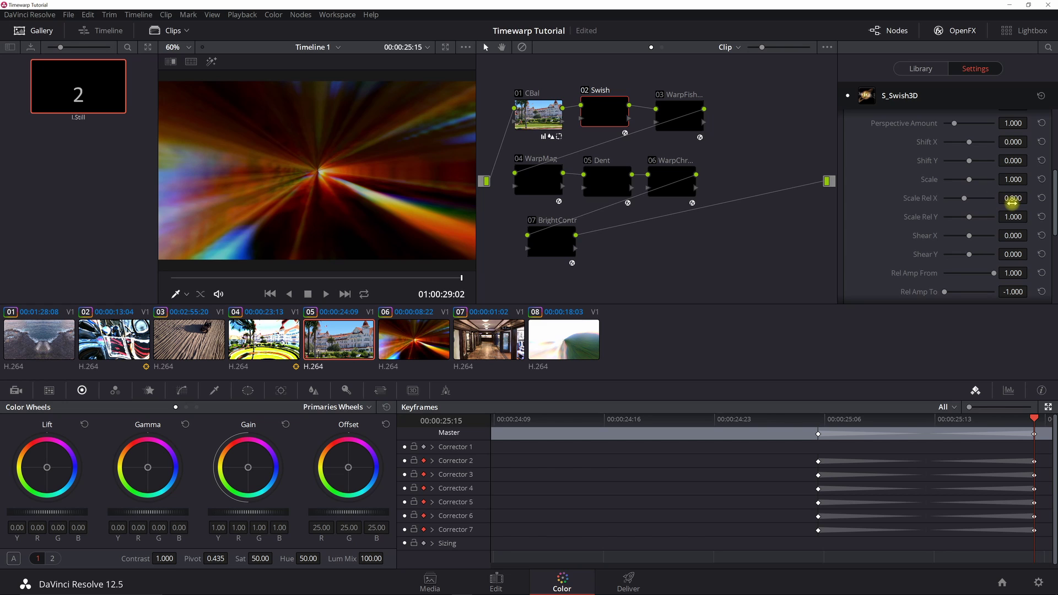
pyautogui.moveTo(1053, 215); pyautogui.dragTo(1052, 251)
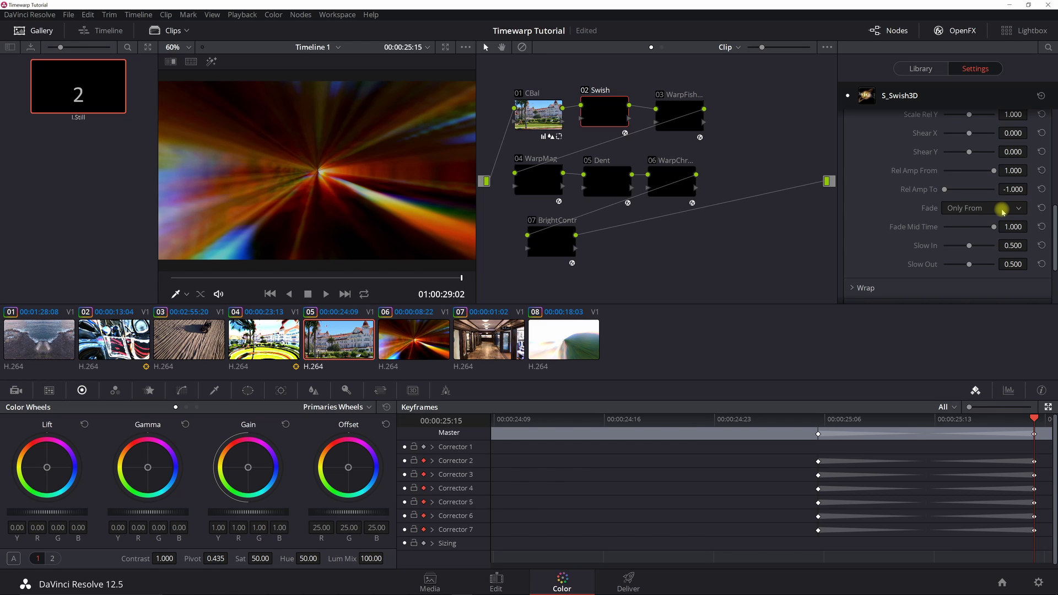
# Step: Review all the Swish node's S_Swish3D settings at the starting keyframe, 00:00:25:03
pyautogui.click(818, 420)
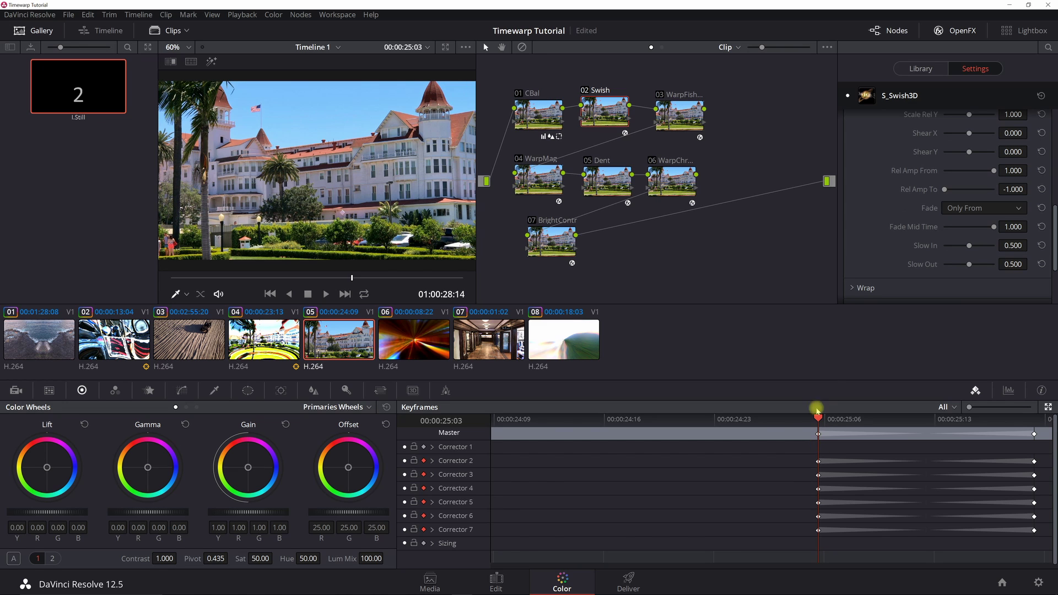
pyautogui.moveTo(1053, 209); pyautogui.dragTo(1053, 81)
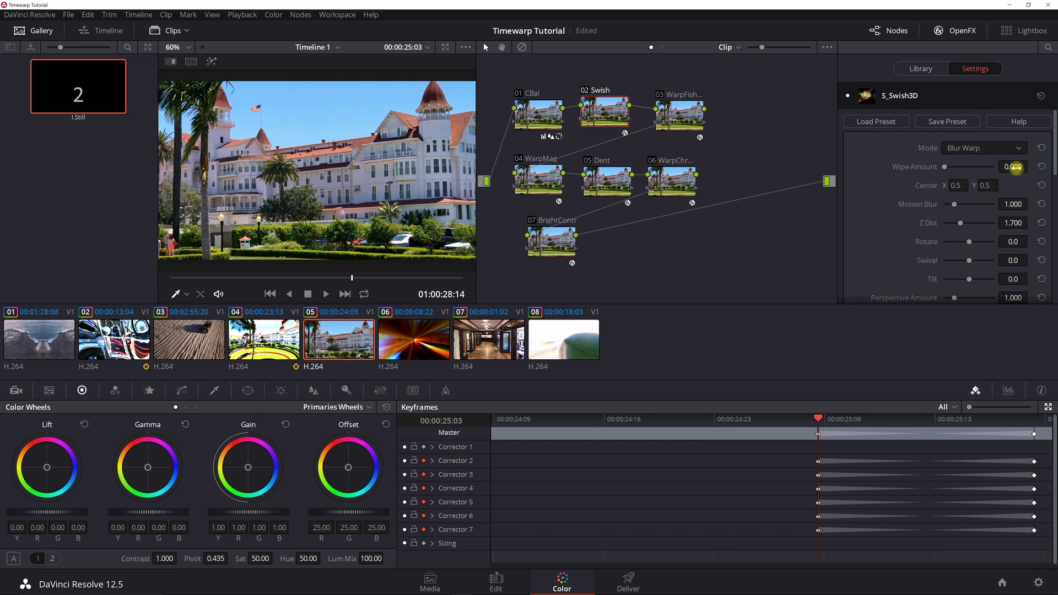
pyautogui.scroll(-2, 1054, 163)
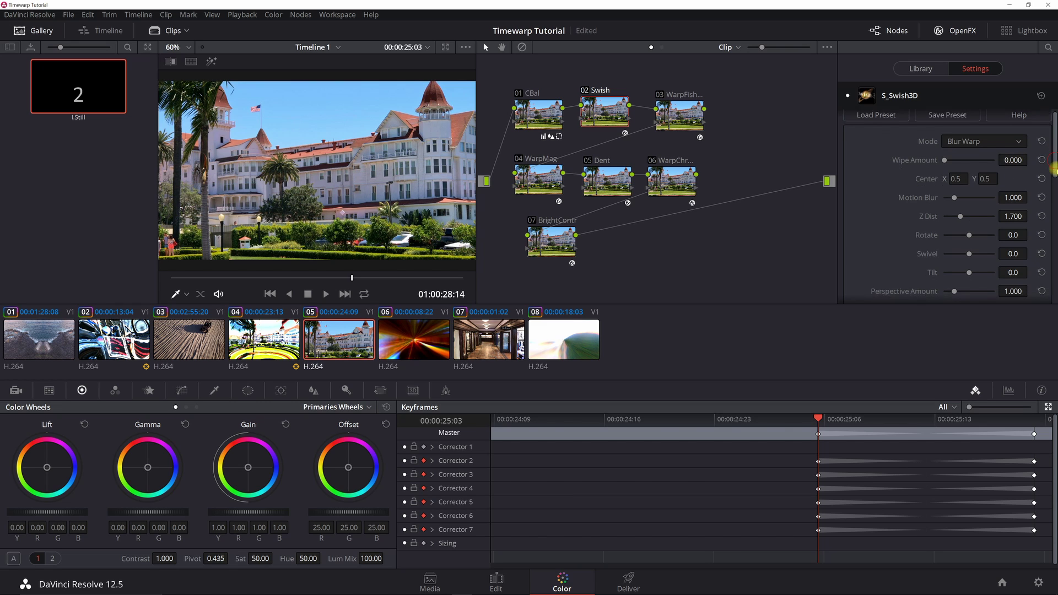
pyautogui.scroll(-10, 1053, 173)
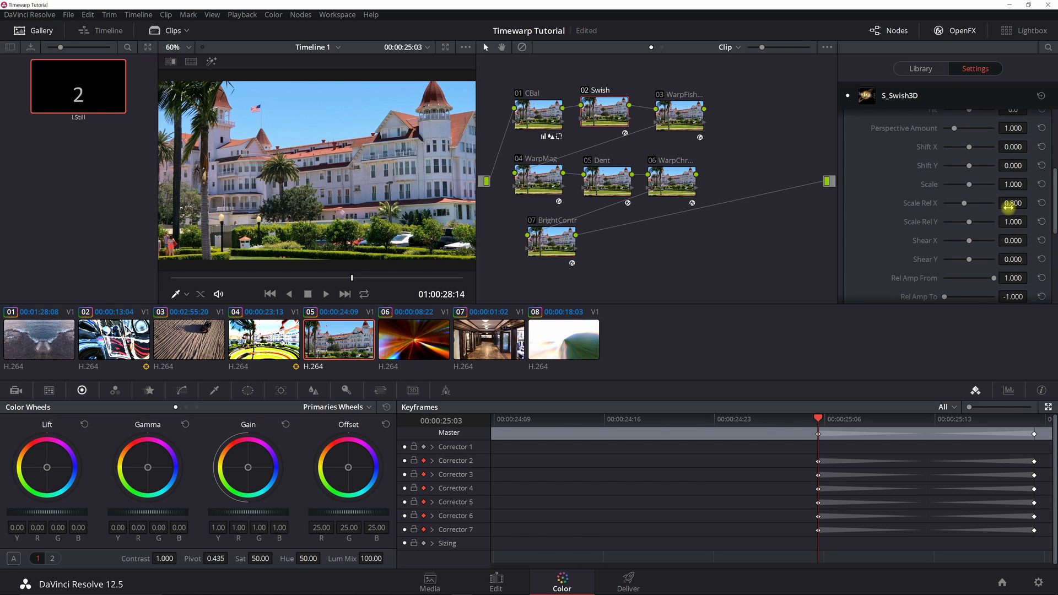
pyautogui.moveTo(1054, 212); pyautogui.dragTo(1052, 244)
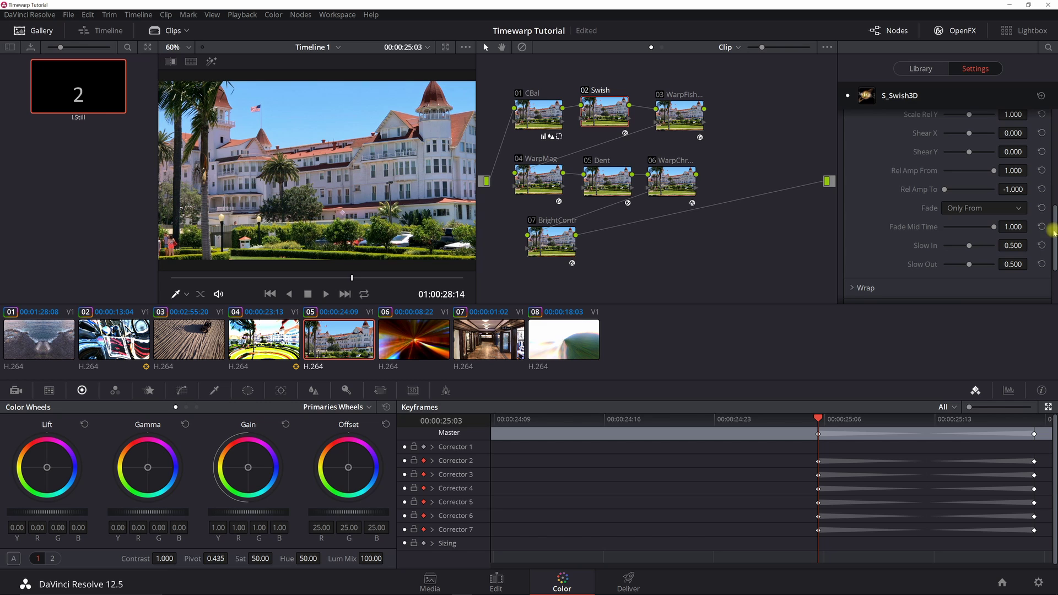
pyautogui.moveTo(1055, 235); pyautogui.dragTo(1054, 136)
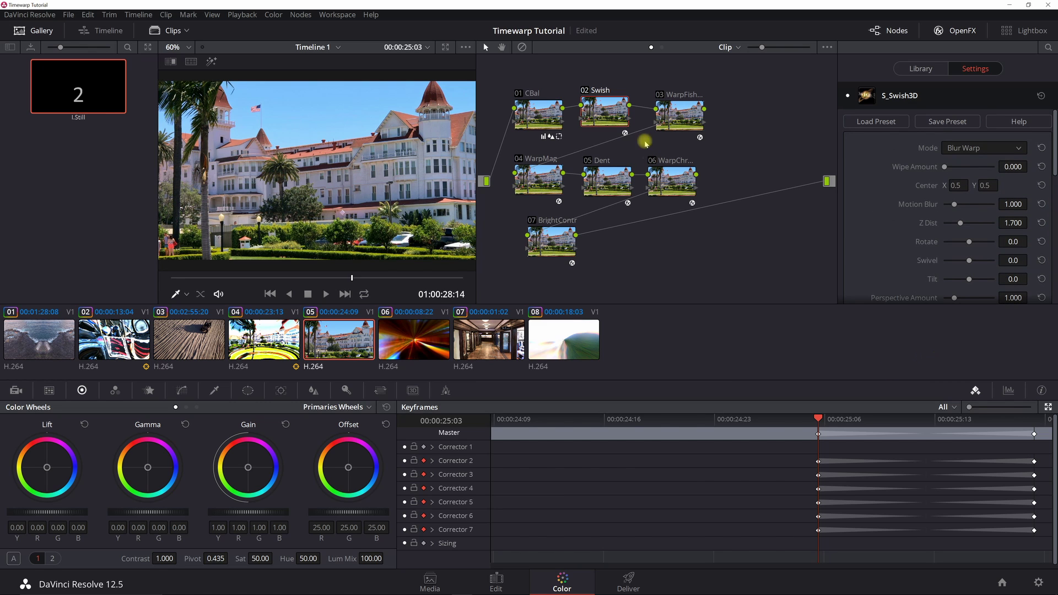
# Step: Compare the S_WarpFishEye settings of node 03 at the ending and starting keyframes
pyautogui.click(685, 119)
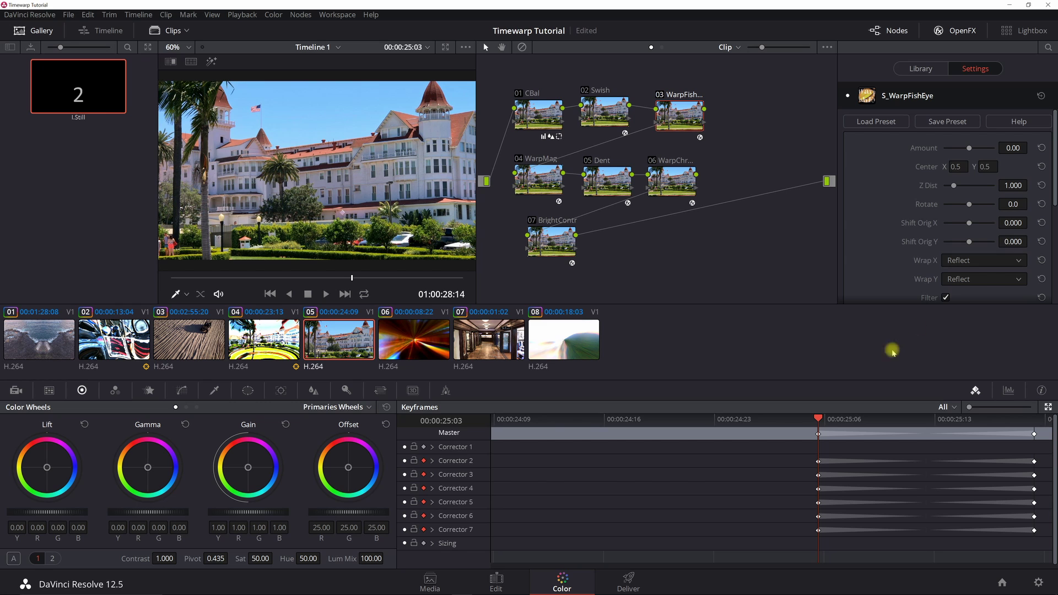
pyautogui.click(1031, 420)
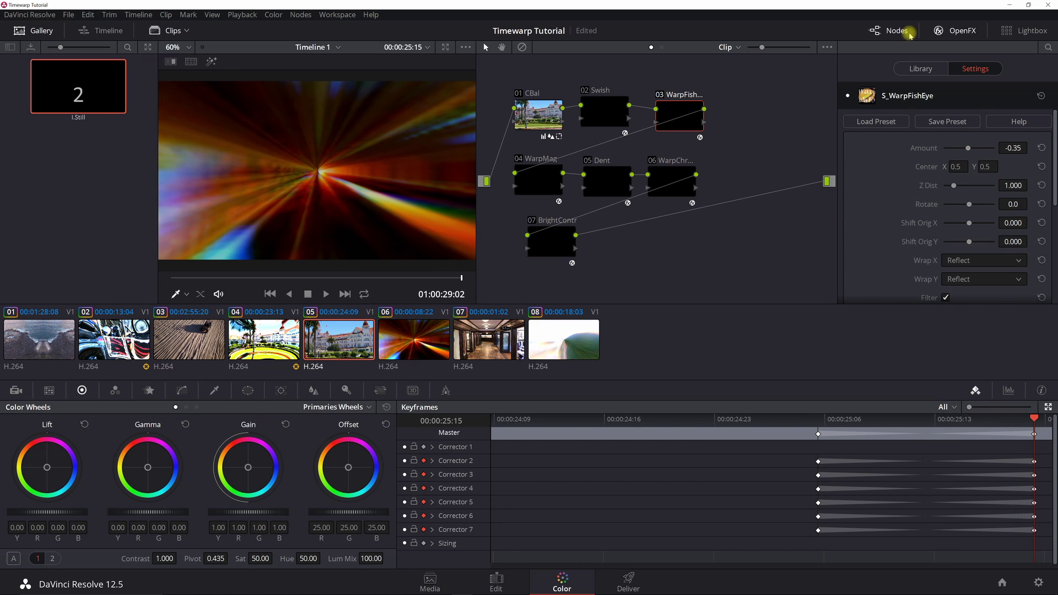
pyautogui.moveTo(969, 147); pyautogui.dragTo(967, 148)
pyautogui.click(817, 417)
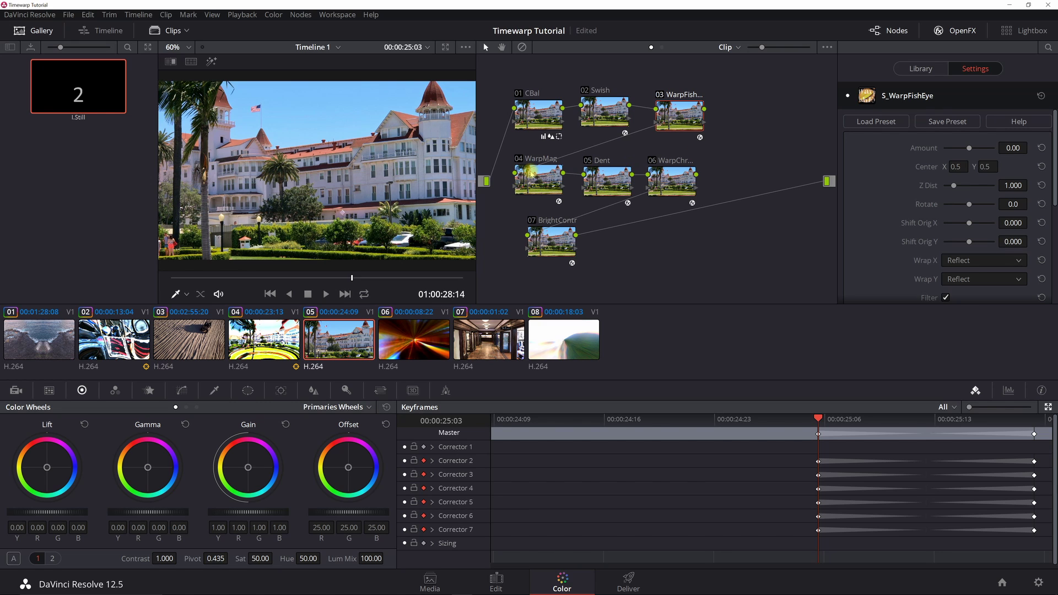
# Step: Examine node 04's S_WarpMagnify settings, including lens, wrap and crop options, at the ending and starting keyframes
pyautogui.click(530, 172)
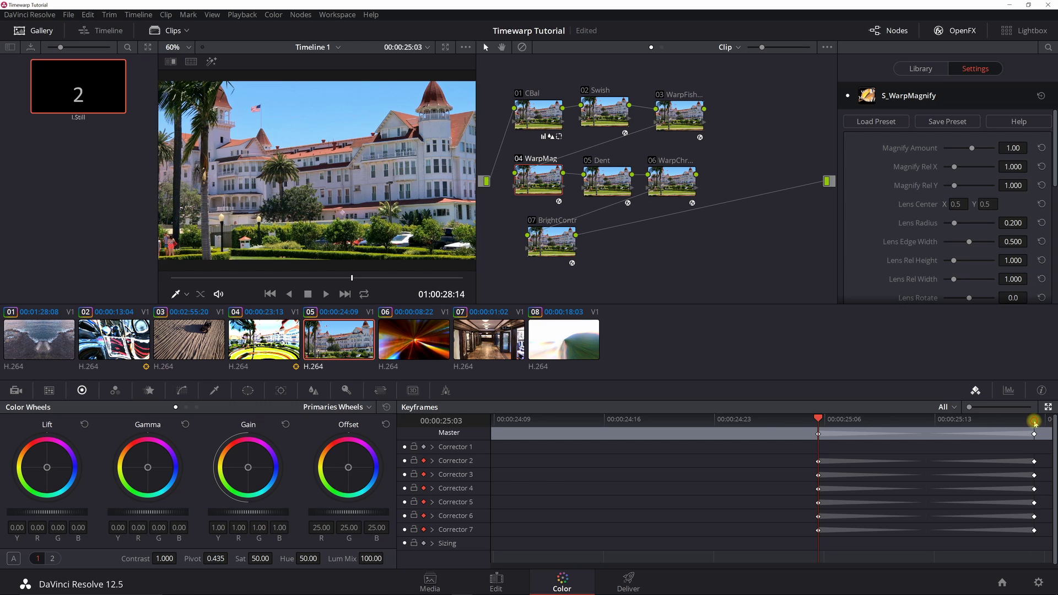
pyautogui.press('space')
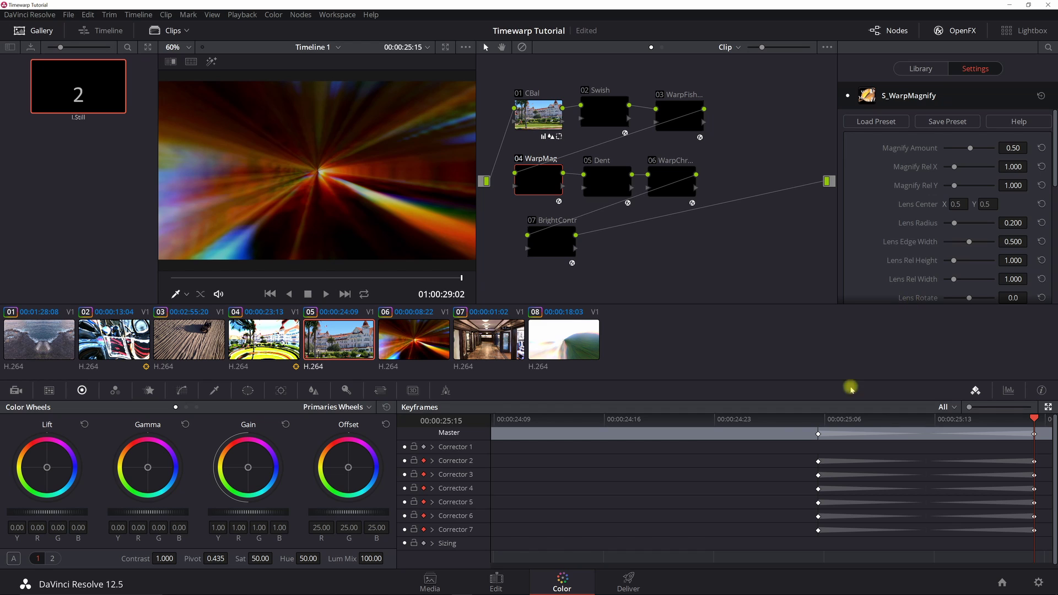
pyautogui.scroll(-5, 899, 225)
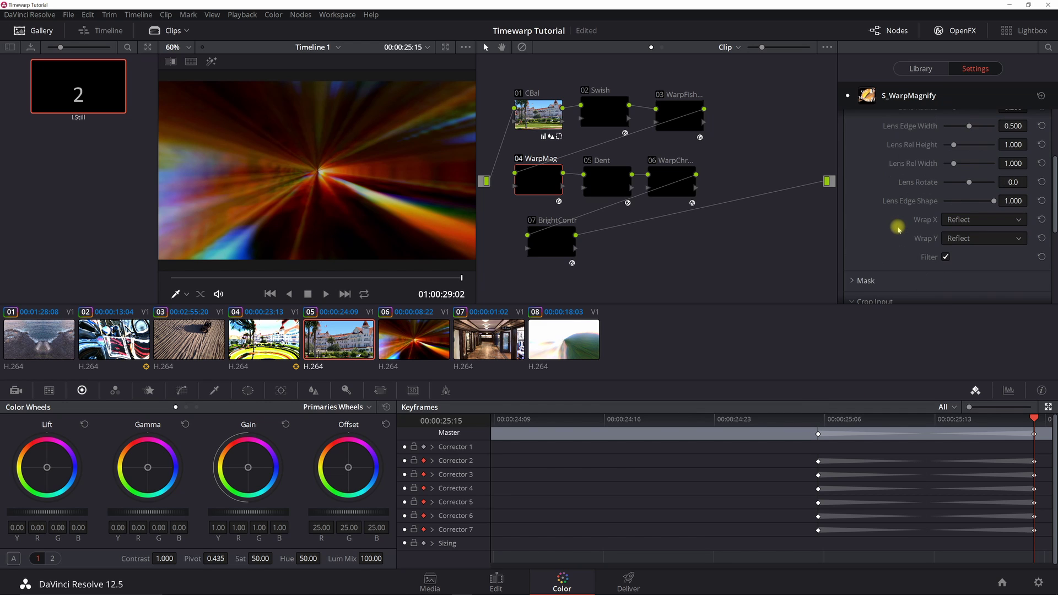
pyautogui.scroll(-2, 899, 228)
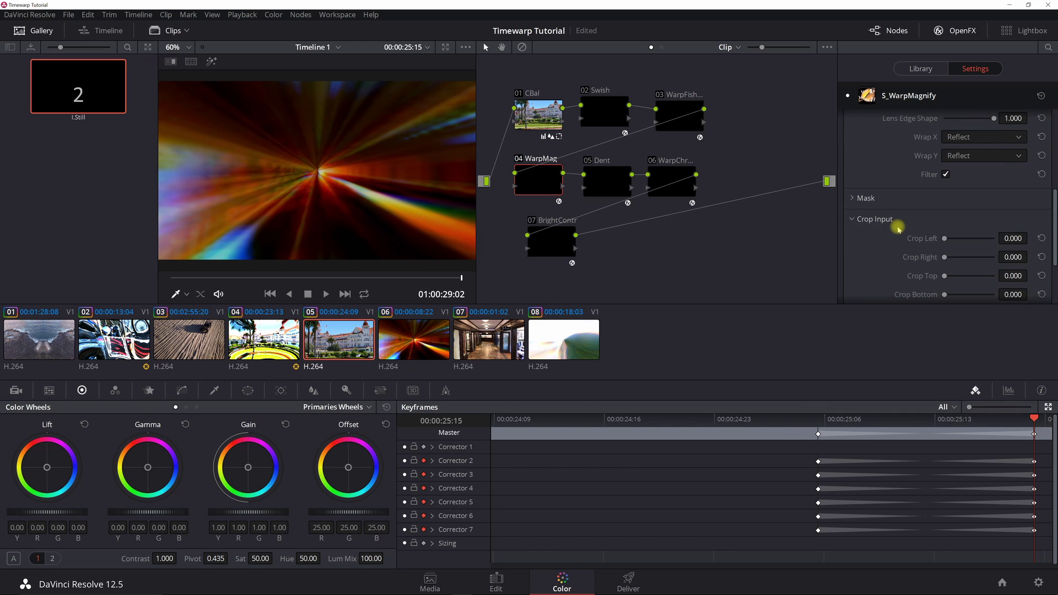
pyautogui.scroll(5, 898, 228)
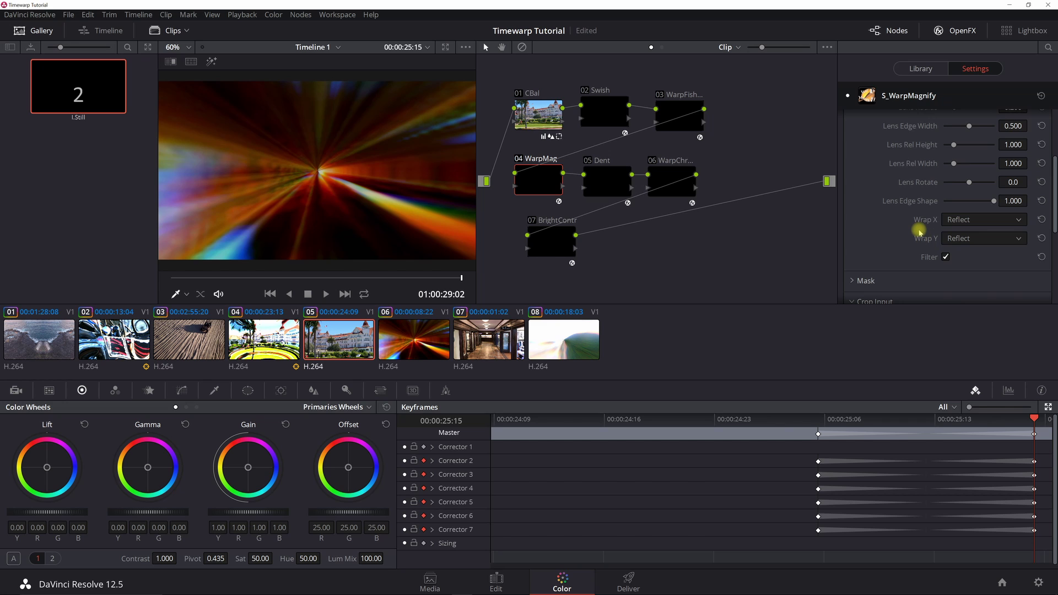
pyautogui.scroll(6, 919, 232)
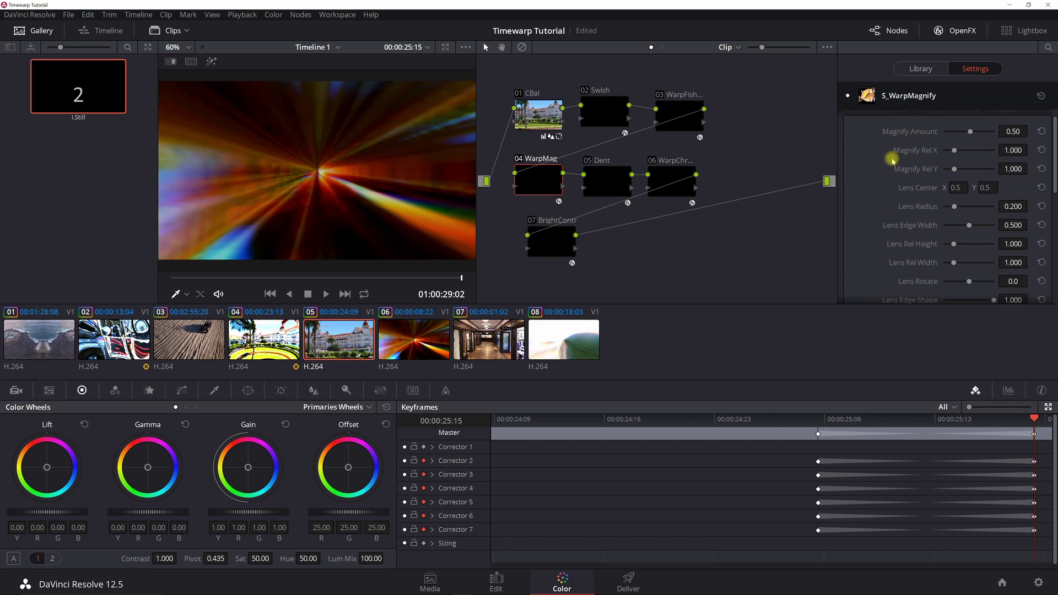
pyautogui.click(817, 421)
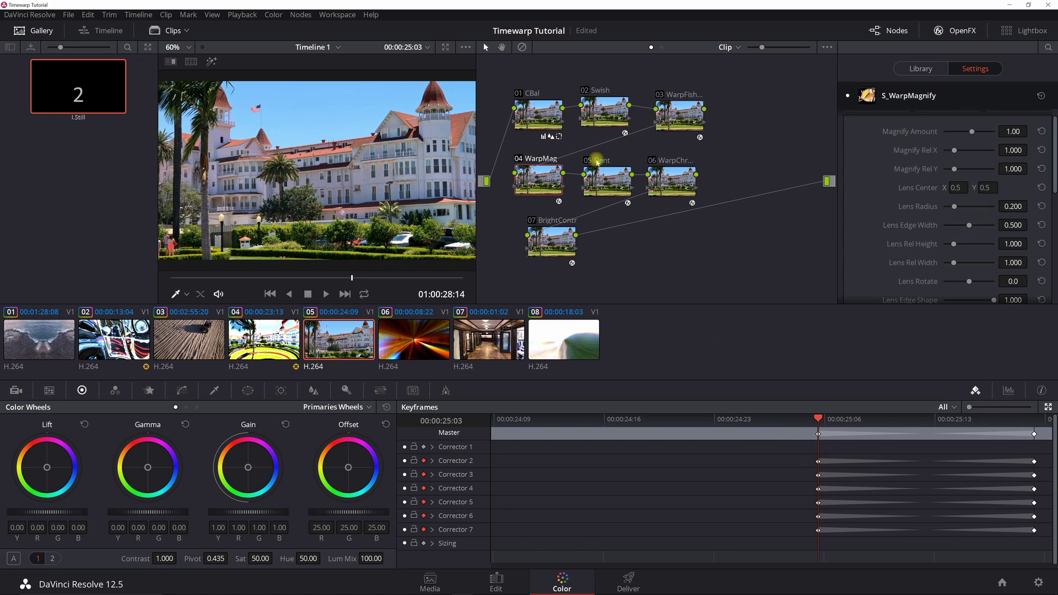
# Step: Compare the Dent node's type, size, strength and edge behaviour at the ending and starting keyframes
pyautogui.click(592, 188)
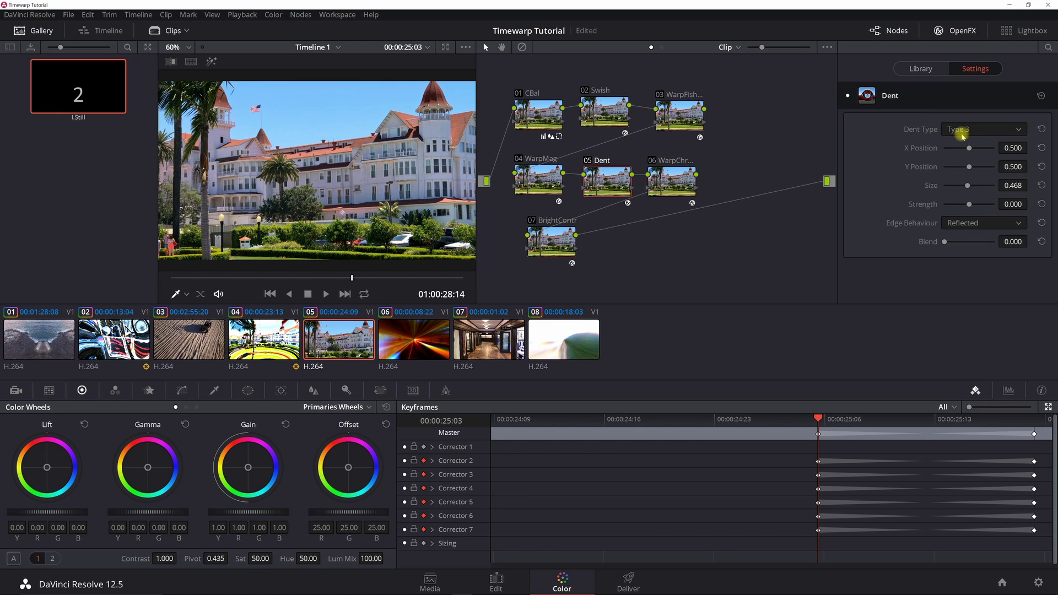
pyautogui.click(1034, 422)
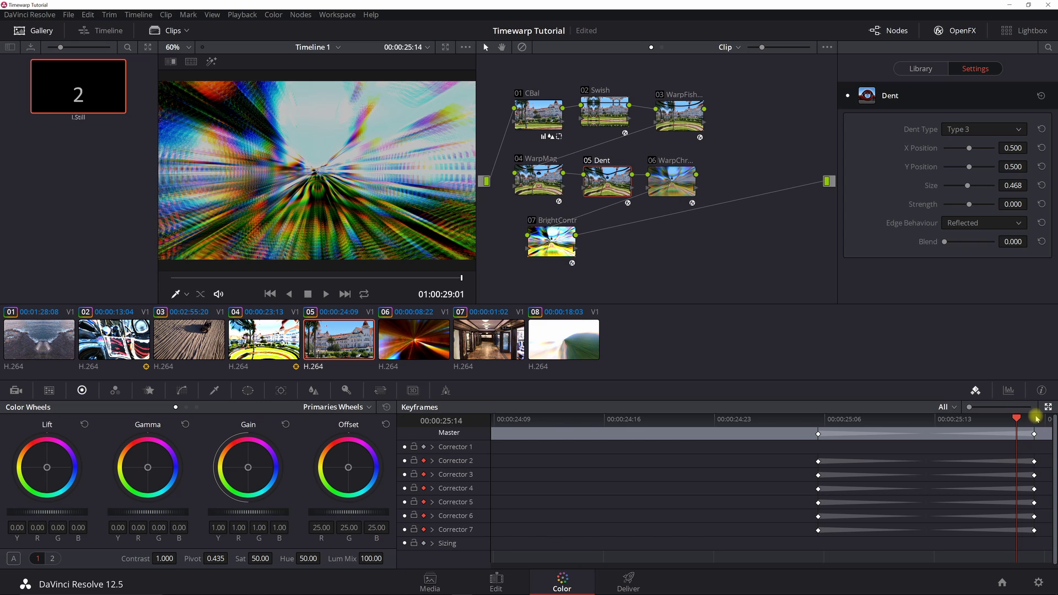
pyautogui.click(1036, 418)
pyautogui.moveTo(1015, 202); pyautogui.dragTo(1002, 214)
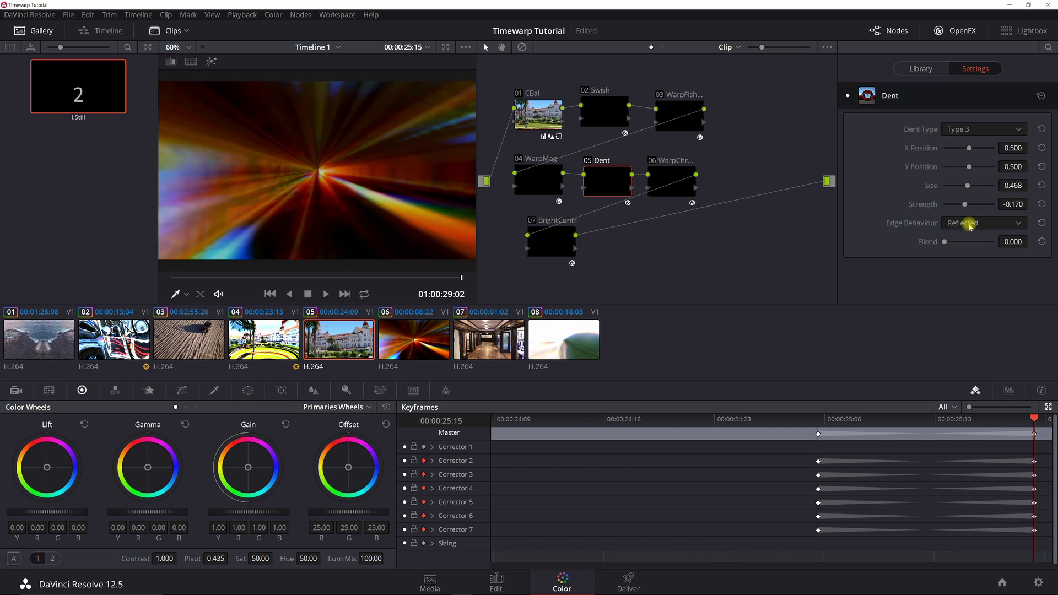
pyautogui.click(818, 420)
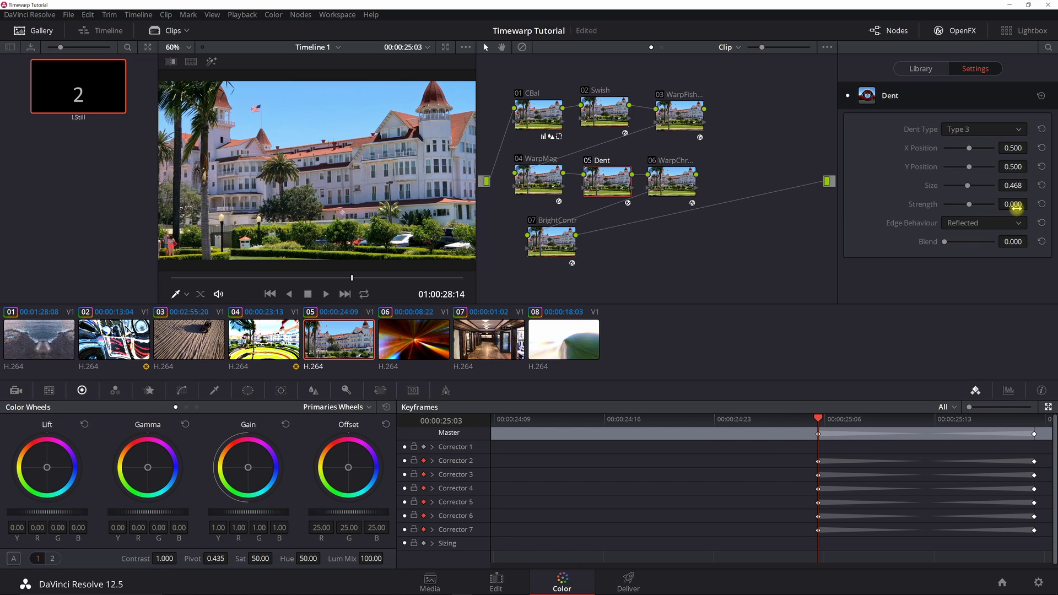
# Step: Examine node 06's S_WarpChroma distance, color and wrap settings at the ending and starting keyframes
pyautogui.click(667, 172)
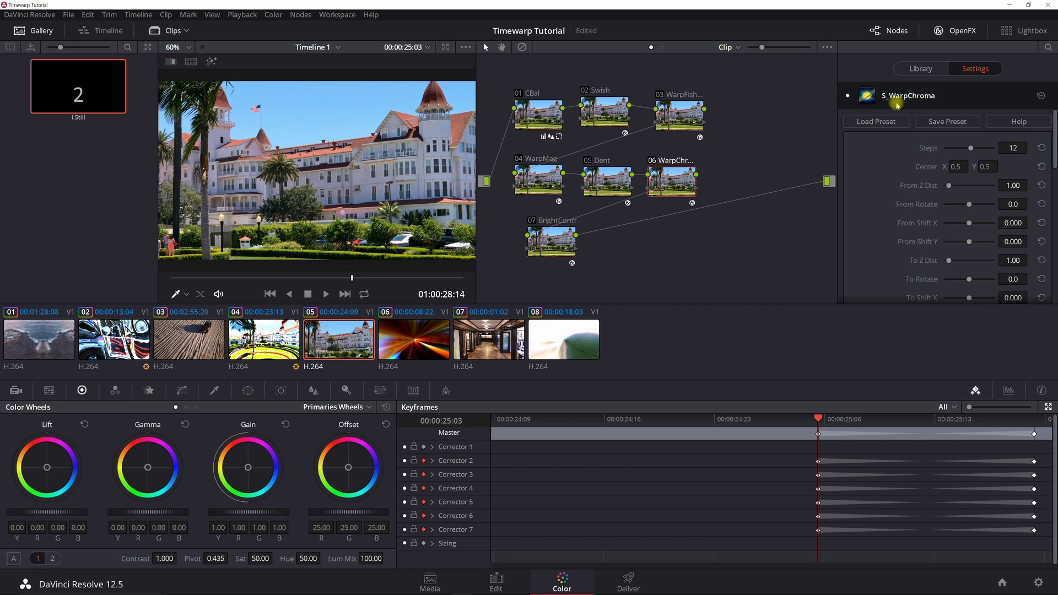
pyautogui.click(1024, 419)
pyautogui.press('Right')
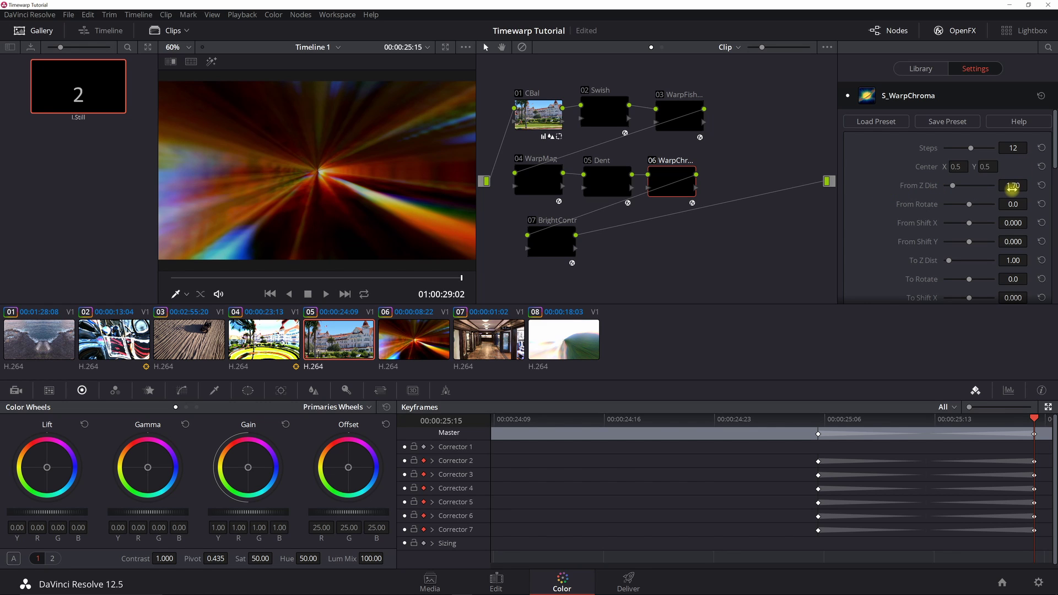
pyautogui.scroll(-6, 1016, 186)
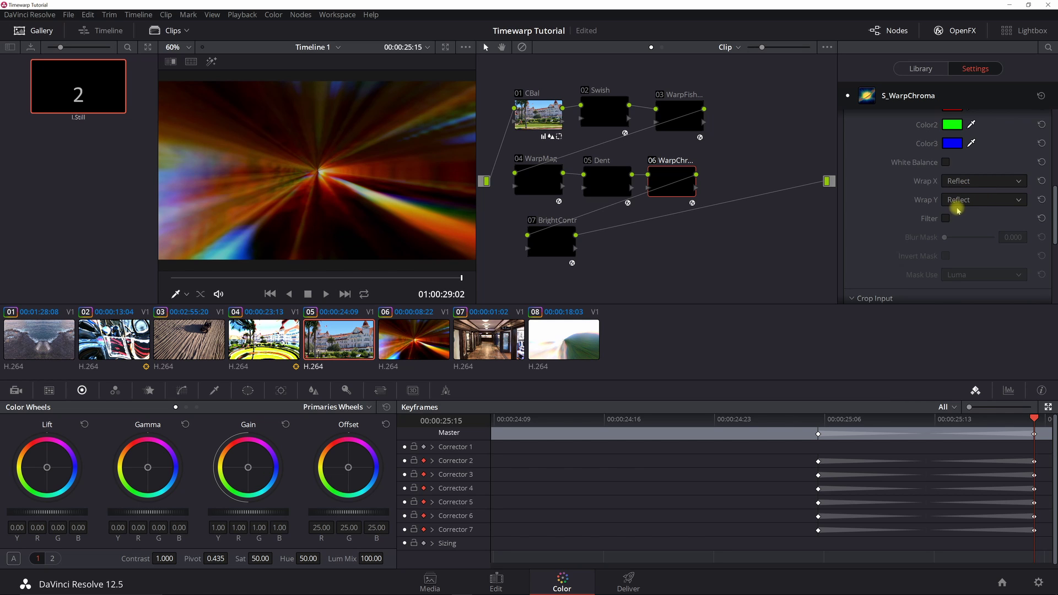
pyautogui.scroll(6, 958, 210)
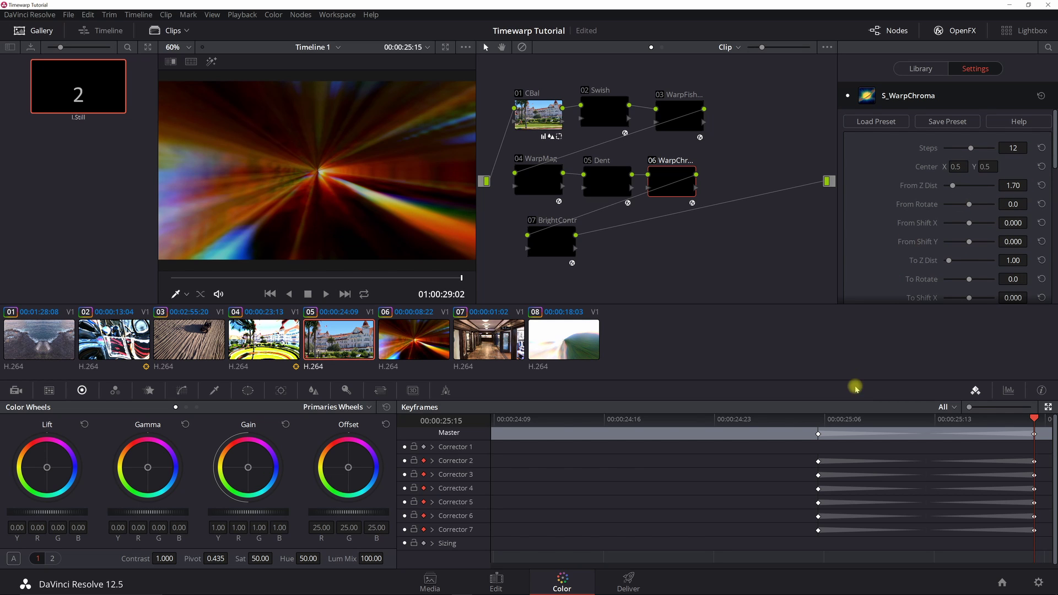
pyautogui.click(818, 420)
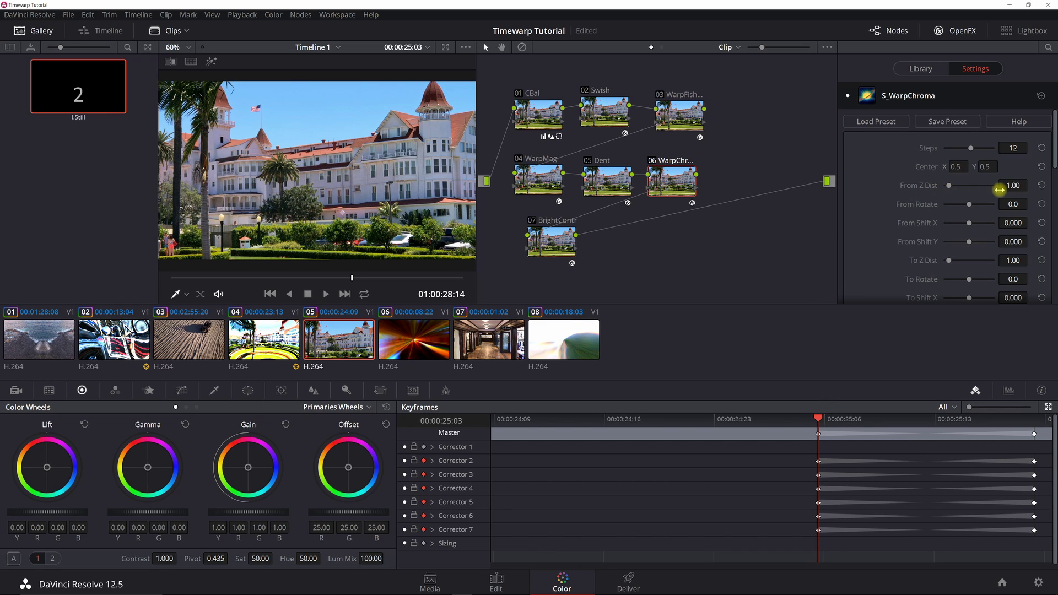
pyautogui.scroll(-2, 1035, 236)
pyautogui.scroll(-6, 1035, 236)
pyautogui.scroll(8, 1034, 235)
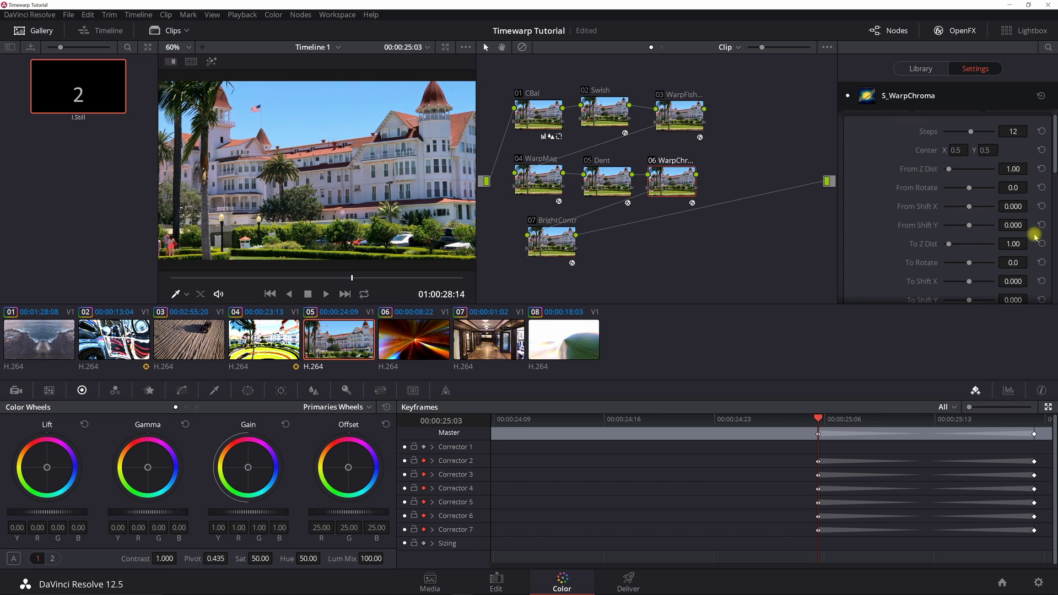
# Step: Examine node 07's S_HueSatBright brightness and offset darks settings at the starting and ending keyframes
pyautogui.click(558, 241)
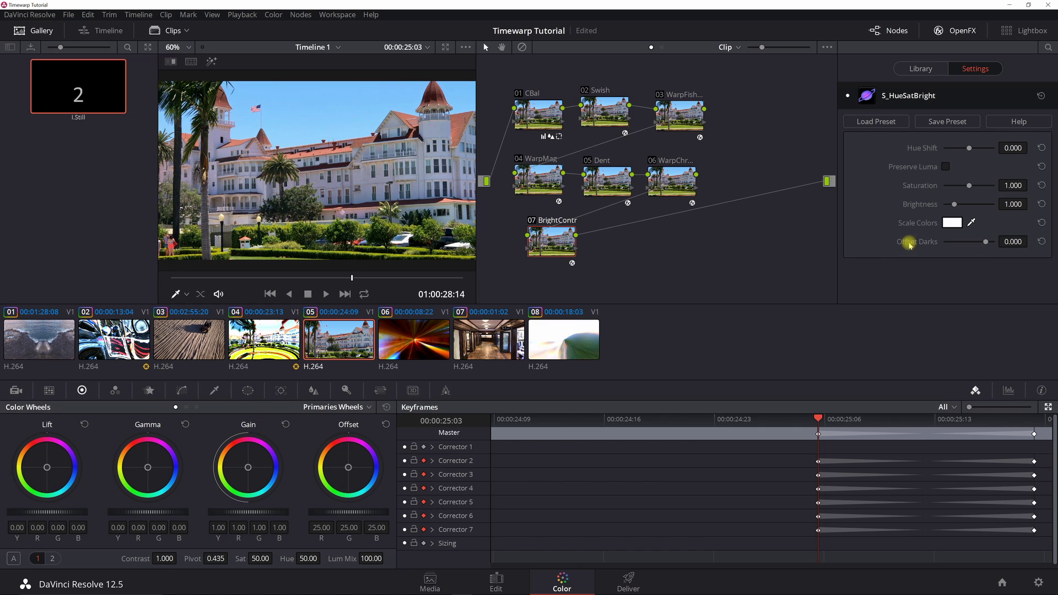
pyautogui.press('space')
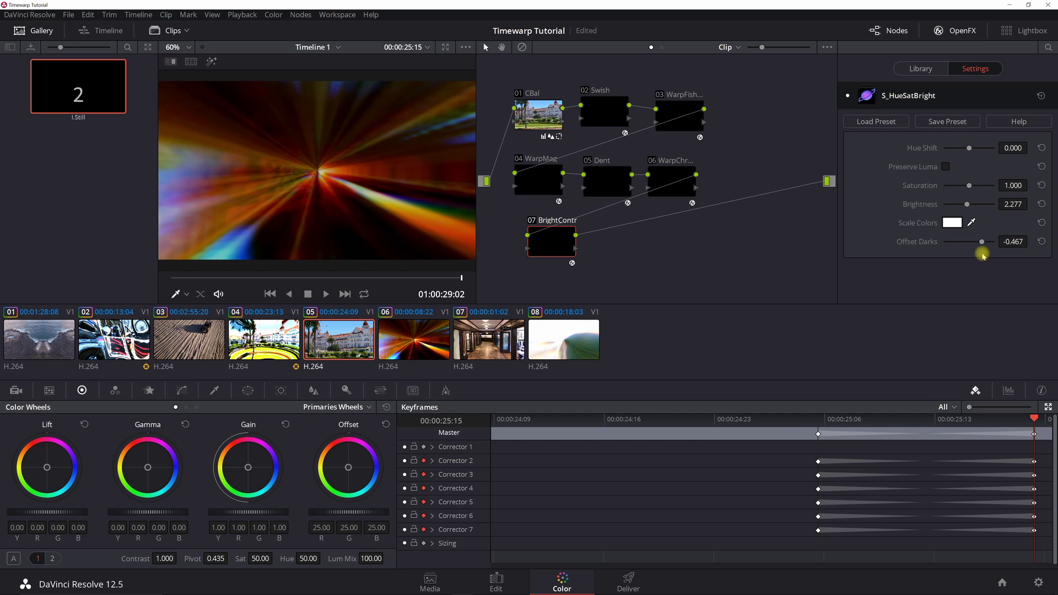
# Step: Return to the outgoing hotel clip's starting keyframe to check node 07's brightness and offset darks
pyautogui.click(819, 417)
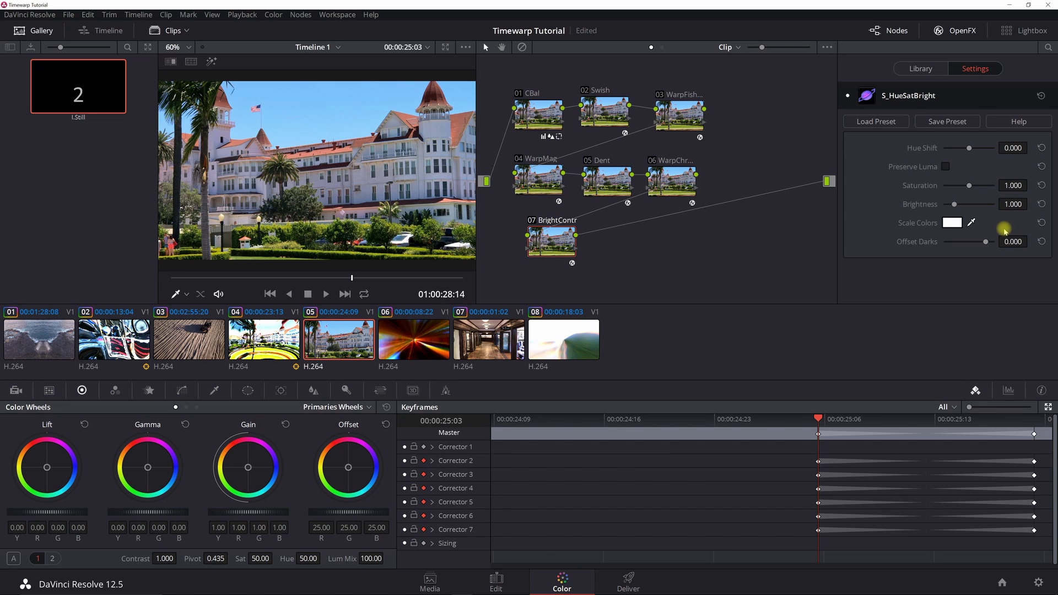
# Step: Switch to clip 06 and examine node 02's S_Swish3D settings, from mode and wipe amount through shear and fade, at the first keyframe
pyautogui.click(416, 335)
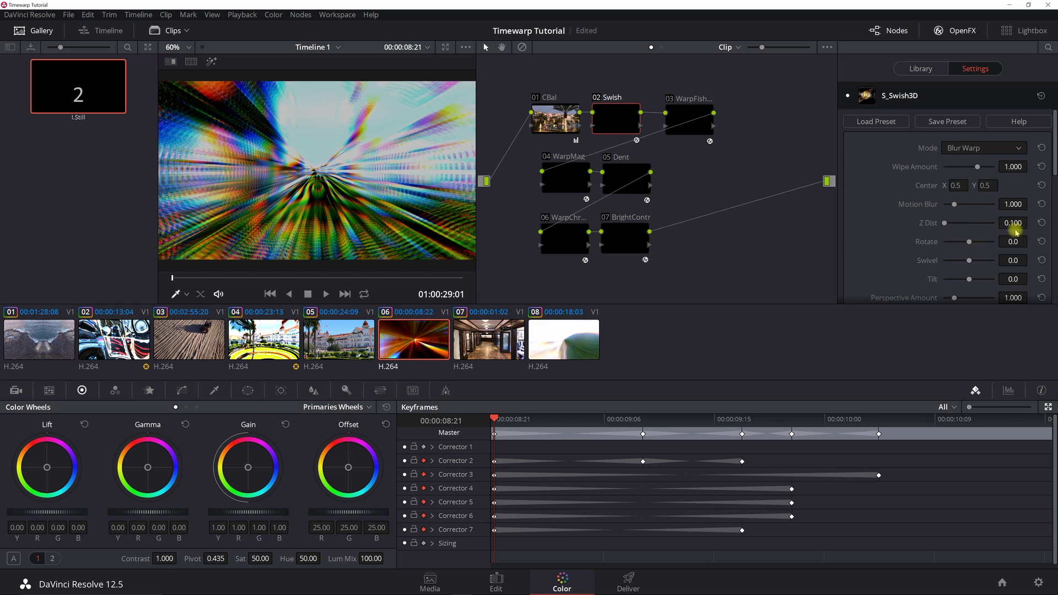
pyautogui.moveTo(1054, 165); pyautogui.dragTo(1054, 233)
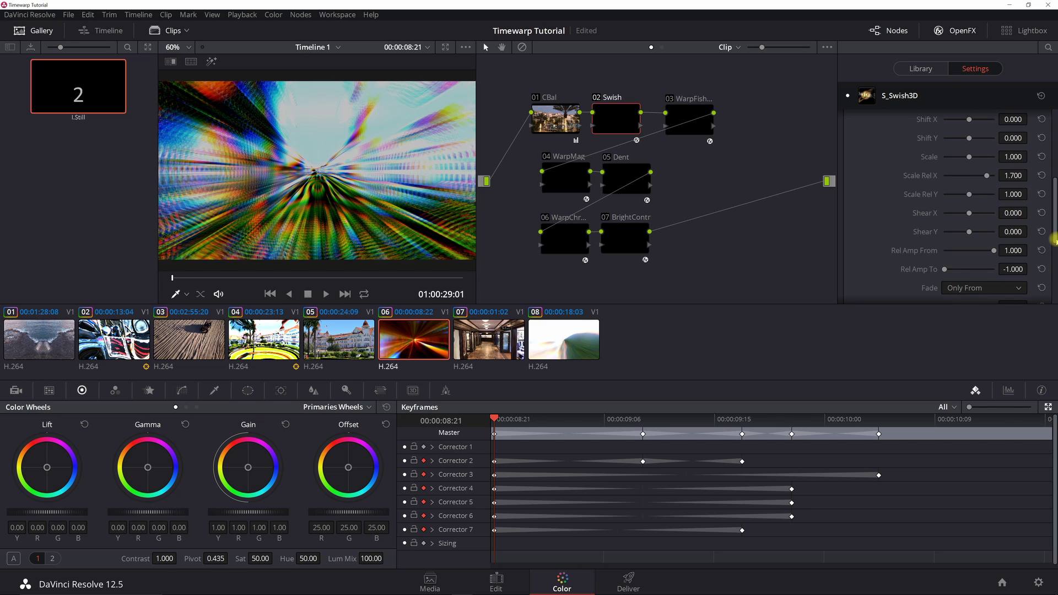
pyautogui.moveTo(1054, 235); pyautogui.dragTo(1053, 271)
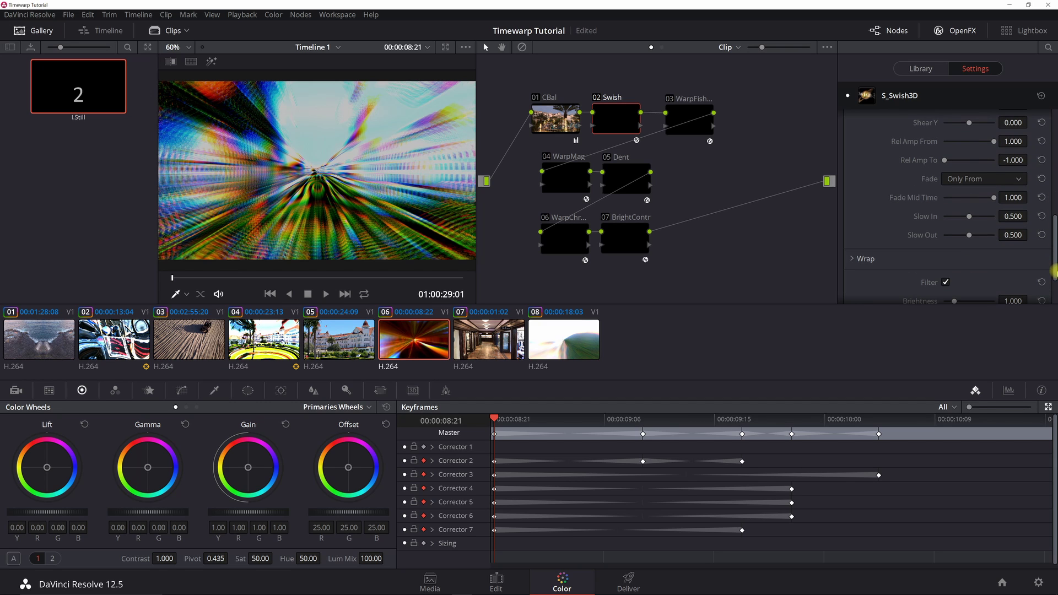
# Step: Compare node 02's S_Swish3D wipe amount, Z Dist and Scale Rel X at the clip's middle and last Swish keyframes
pyautogui.click(643, 421)
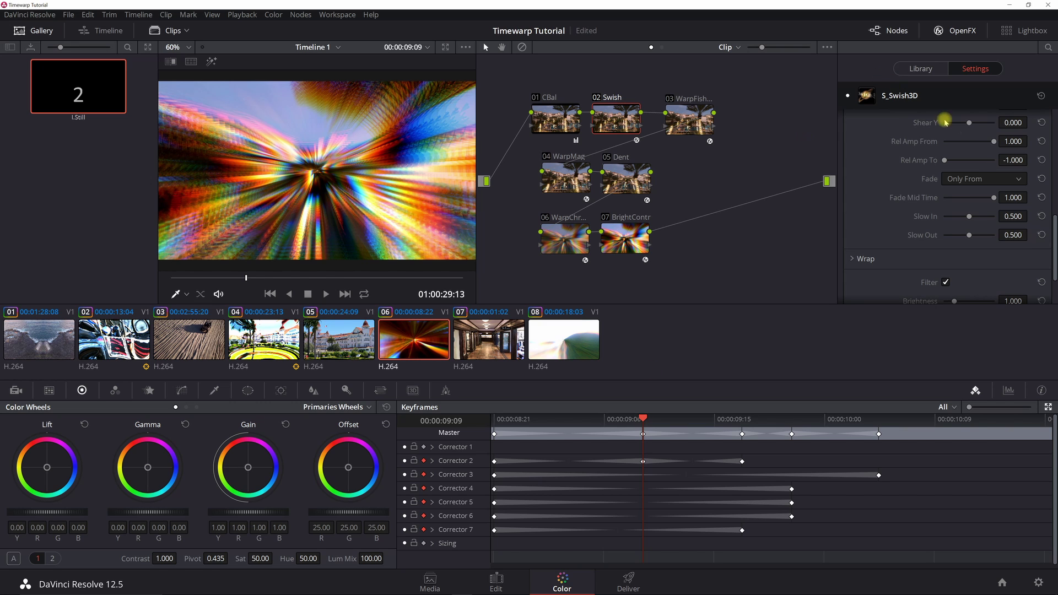
pyautogui.scroll(3, 976, 168)
pyautogui.scroll(3, 973, 165)
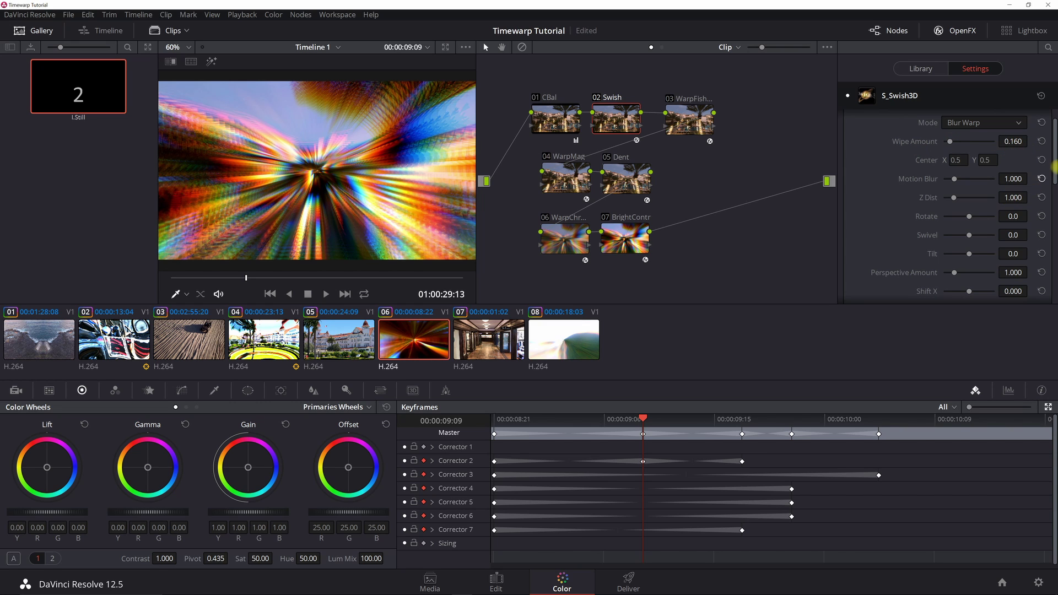
pyautogui.moveTo(1053, 165); pyautogui.dragTo(1053, 218)
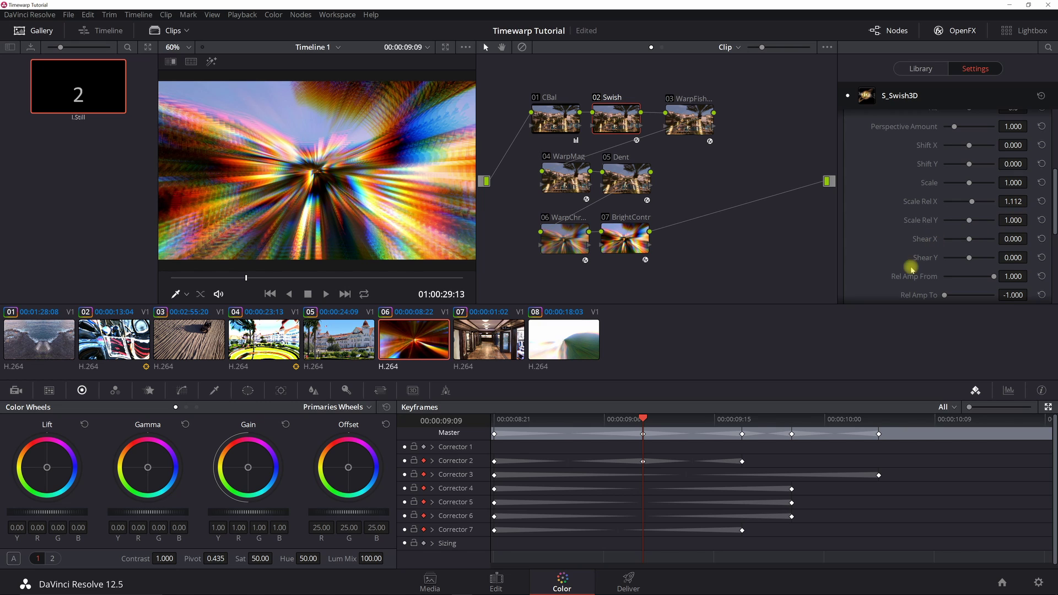
pyautogui.click(742, 421)
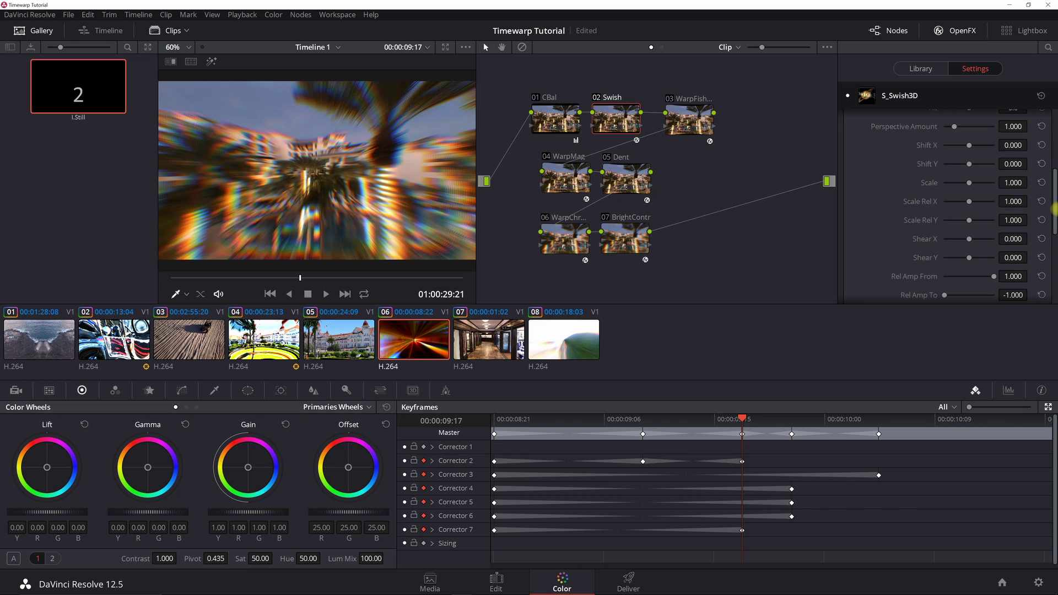
pyautogui.moveTo(1053, 214); pyautogui.dragTo(1046, 147)
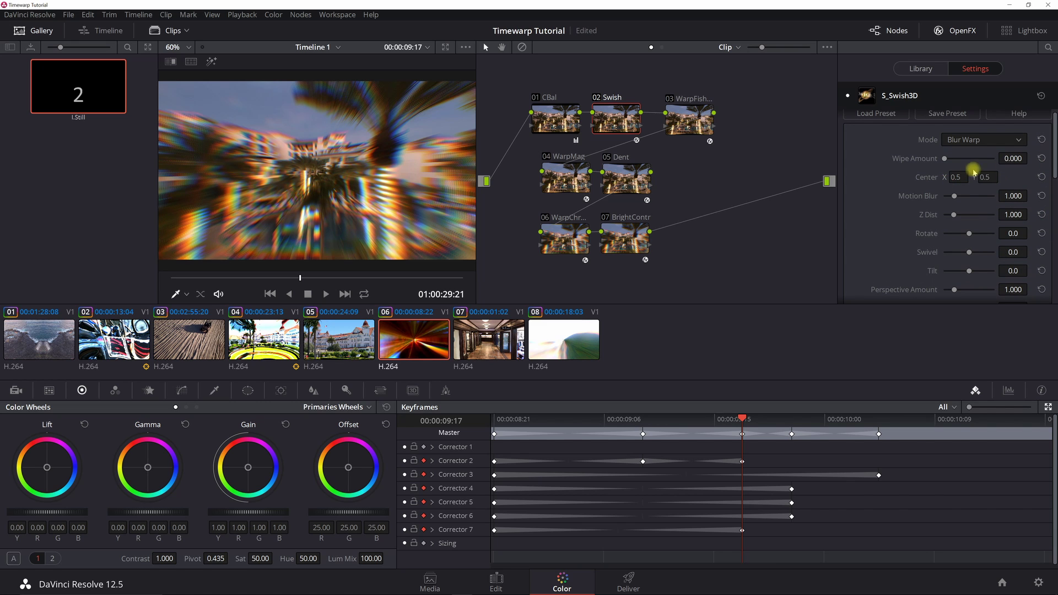
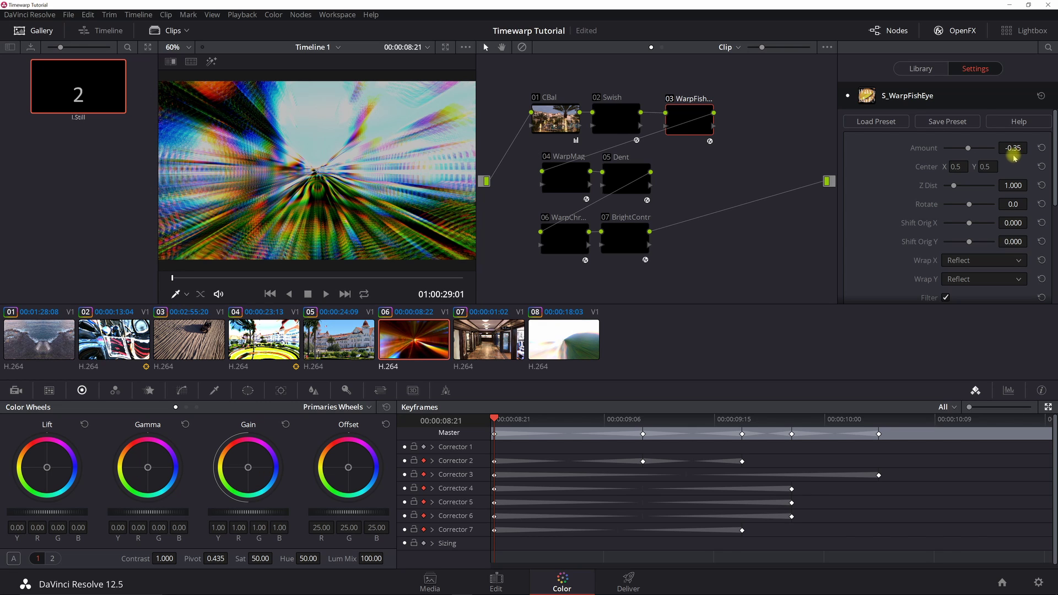
# Step: Compare node 03's S_WarpFishEye amount at clip 06's ending and starting keyframes
pyautogui.click(880, 422)
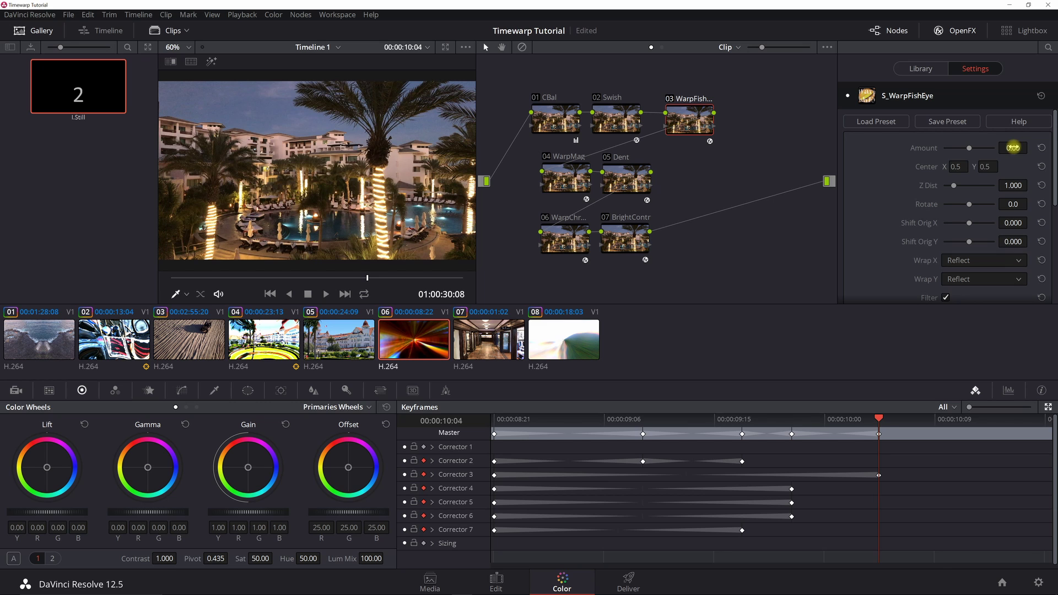
pyautogui.click(499, 420)
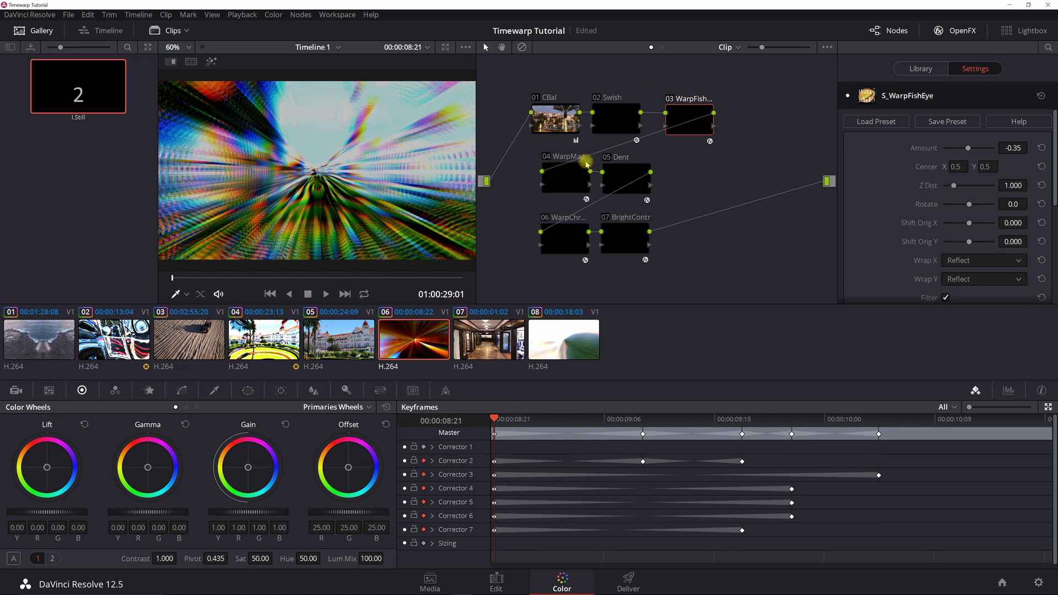
# Step: Examine node 04's S_WarpMagnify amount, lens and wrap settings at clip 06's starting keyframe and at Corrector 4's ending keyframe
pyautogui.click(568, 172)
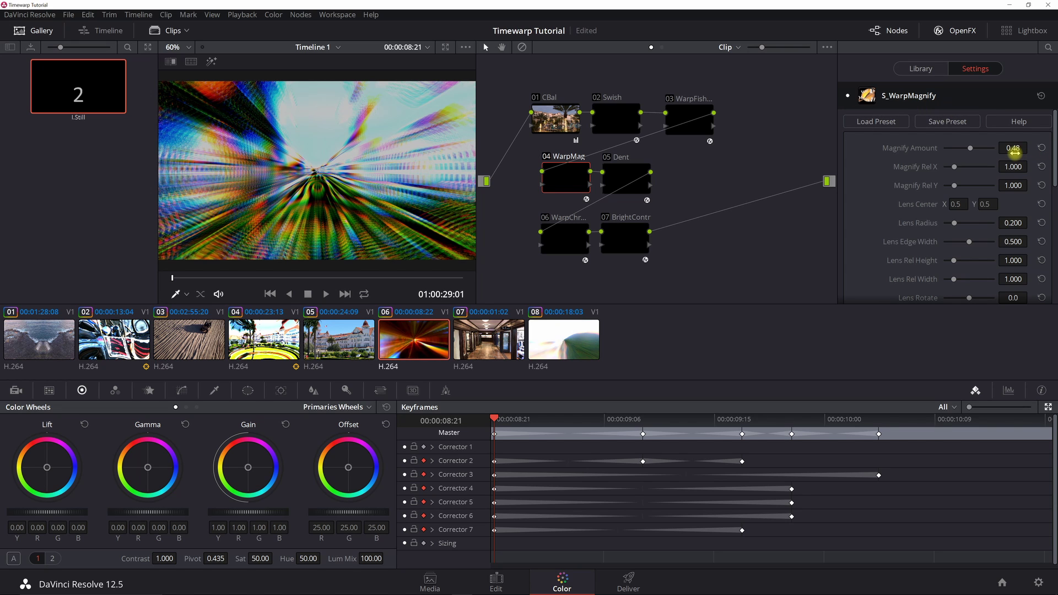
pyautogui.scroll(-3, 975, 255)
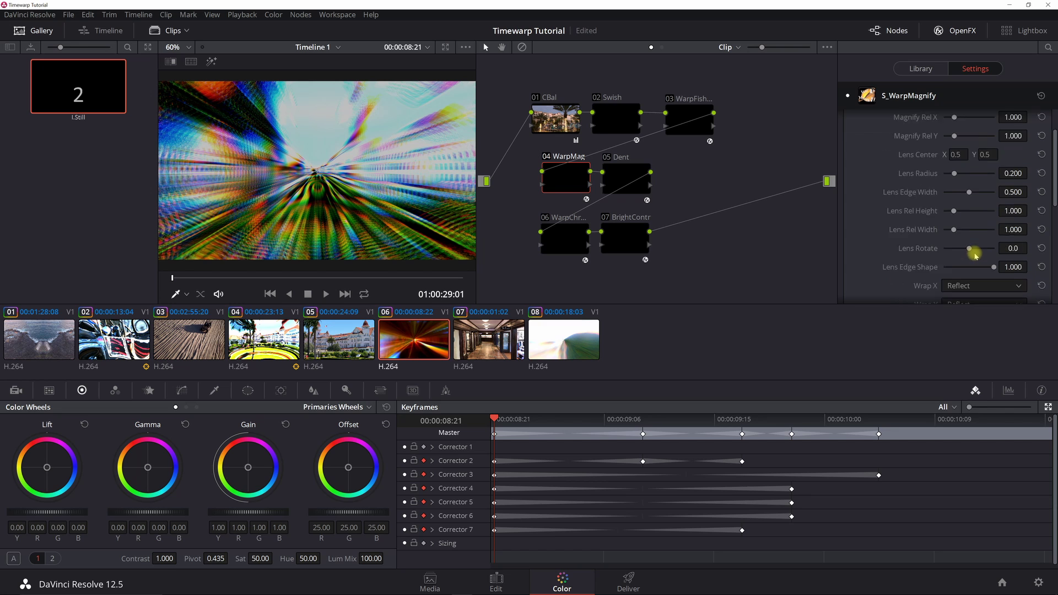
pyautogui.scroll(3, 975, 255)
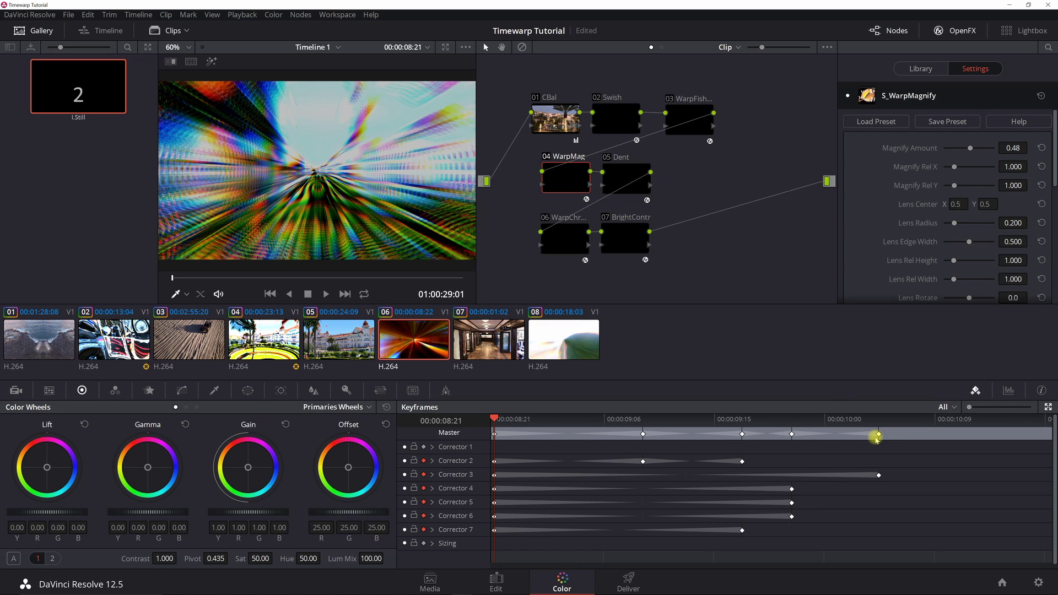
pyautogui.click(790, 417)
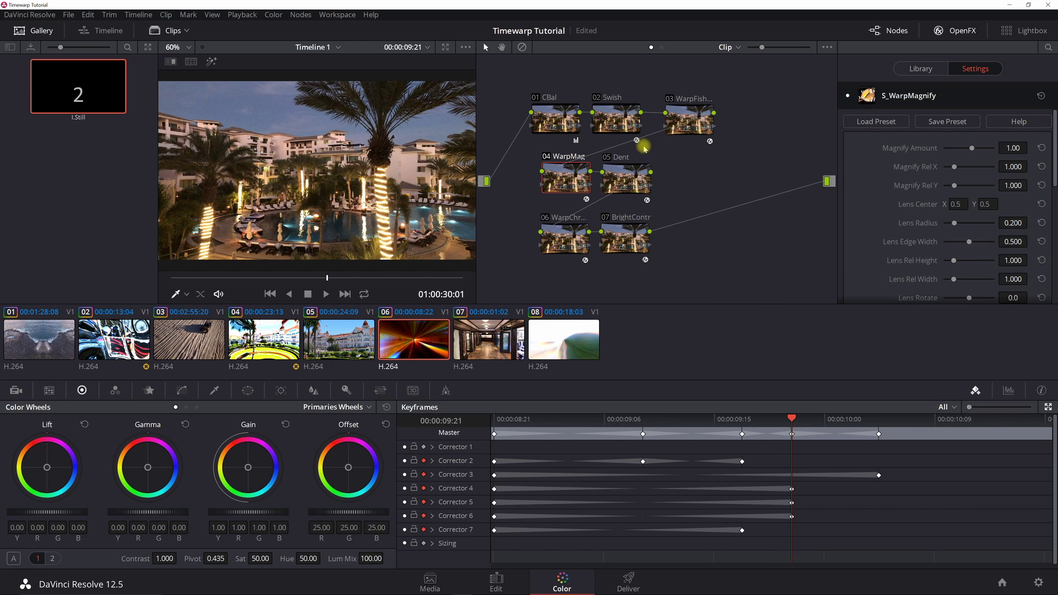
# Step: Compare node 05's Dent type, size, strength and edge behaviour at clip 06's starting keyframe and Corrector 5's ending keyframe
pyautogui.click(621, 180)
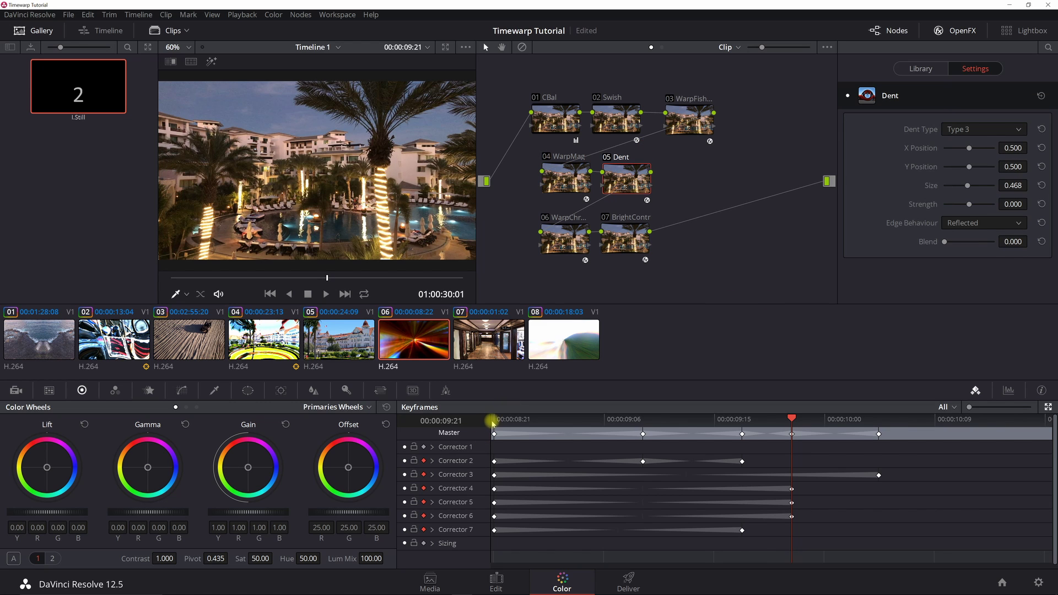
pyautogui.click(496, 420)
pyautogui.moveTo(497, 422); pyautogui.dragTo(495, 420)
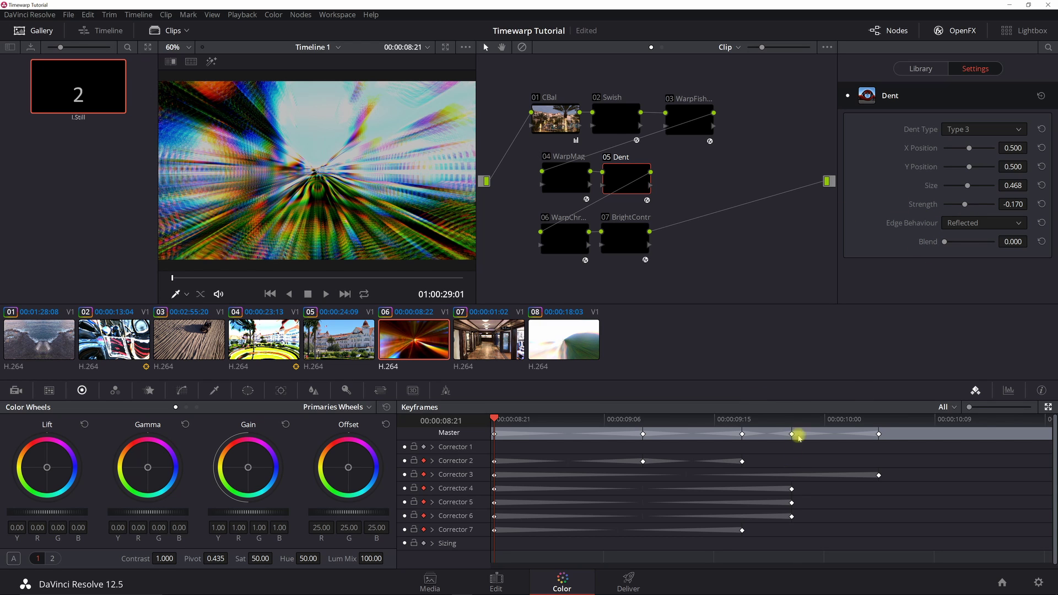
pyautogui.click(790, 417)
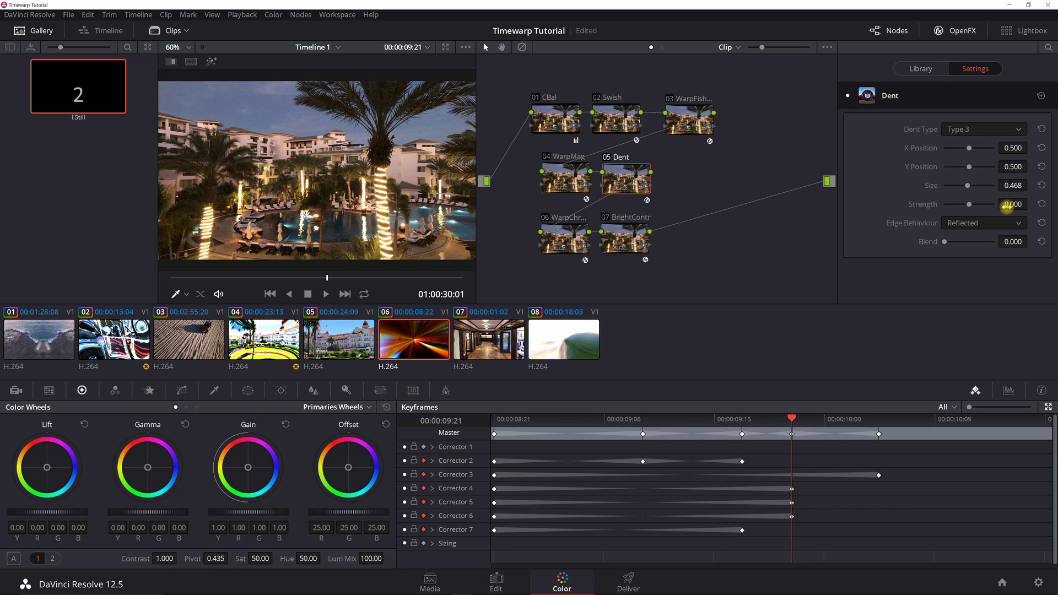
# Step: Examine node 06's S_WarpChroma steps and From and To Z Dist settings at its starting and ending keyframes
pyautogui.click(566, 230)
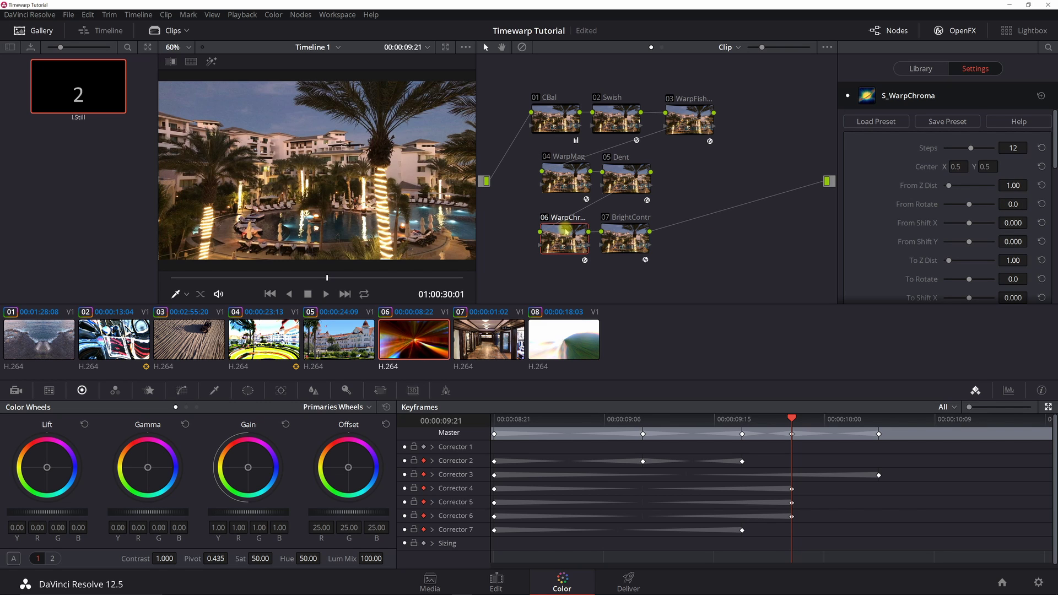
pyautogui.click(503, 419)
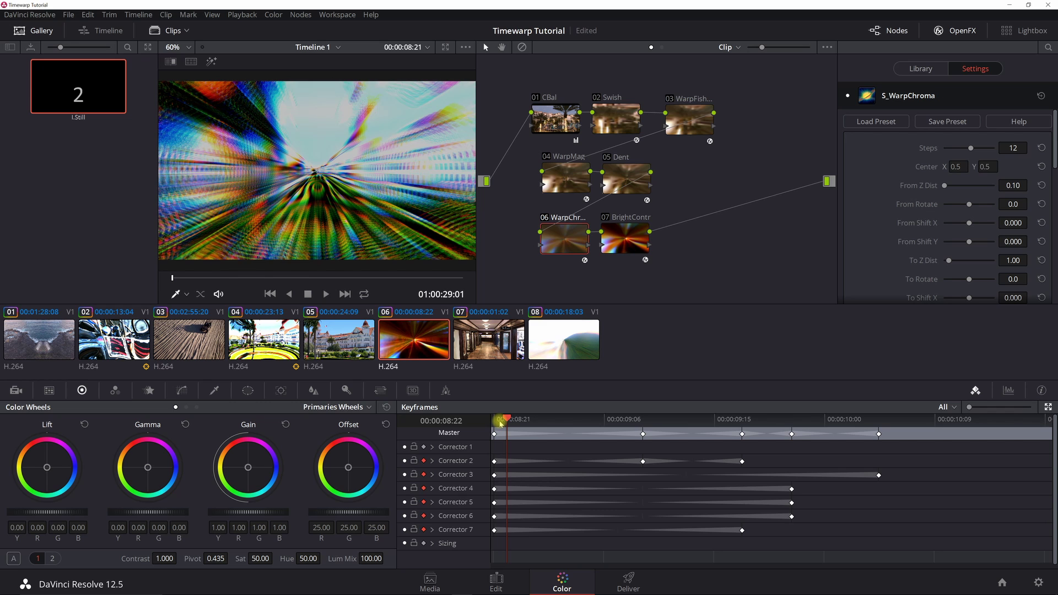
pyautogui.click(499, 420)
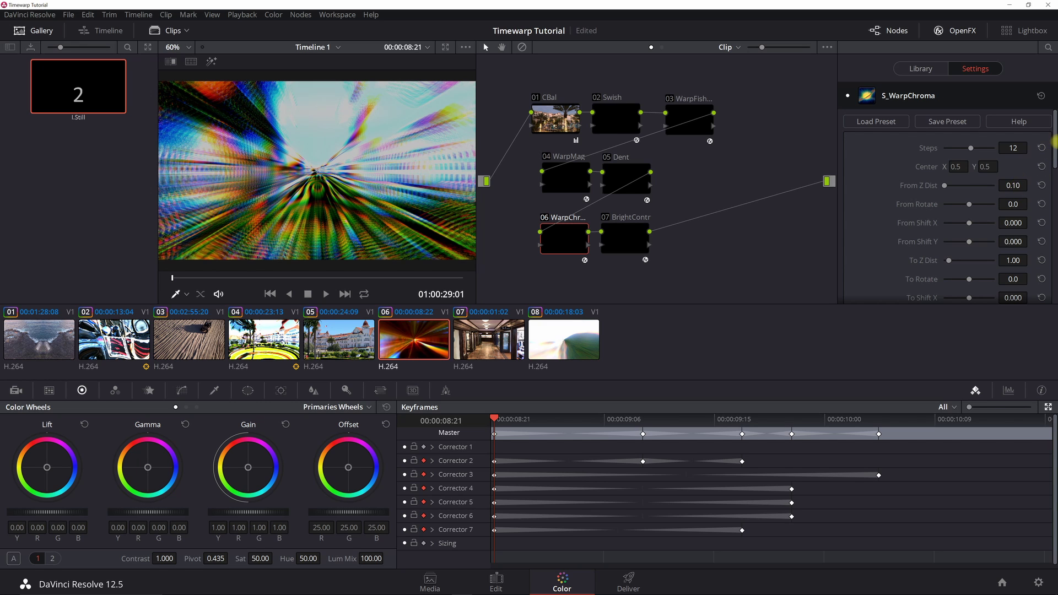
pyautogui.moveTo(1053, 148)
pyautogui.mouseDown()
pyautogui.moveTo(1053, 219)
pyautogui.moveTo(1053, 148)
pyautogui.mouseUp()
pyautogui.click(792, 419)
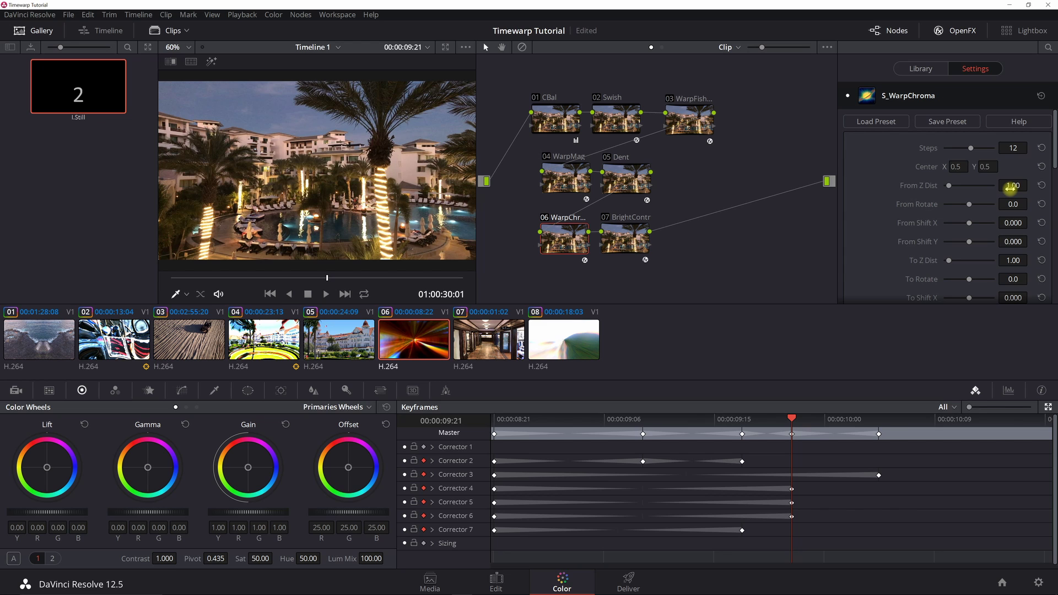
# Step: Compare node 07's S_HueSatBright brightness and offset darks at its starting and ending keyframes on clip 06
pyautogui.click(625, 238)
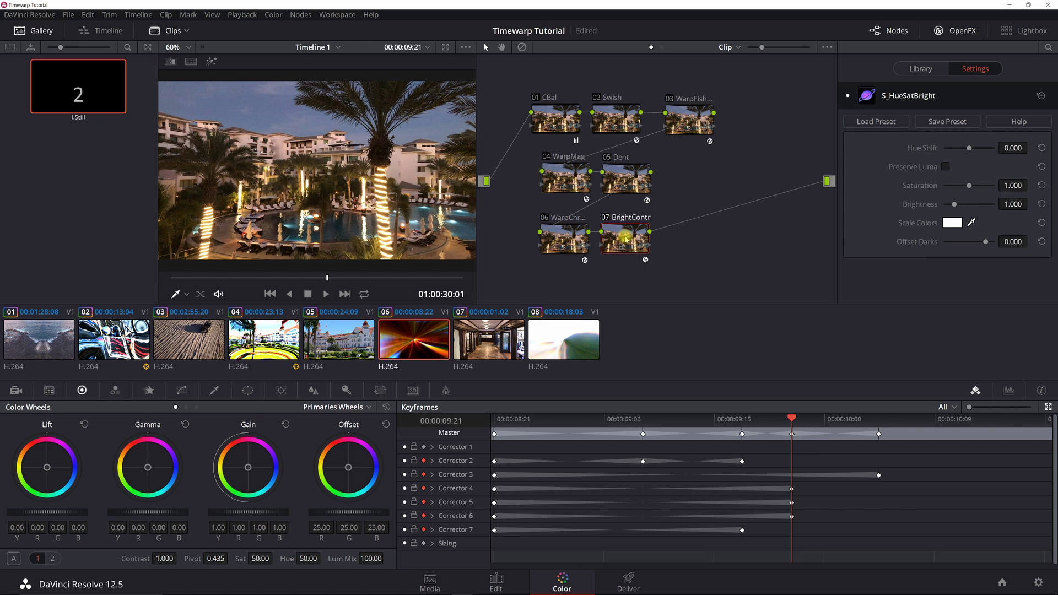
pyautogui.click(501, 420)
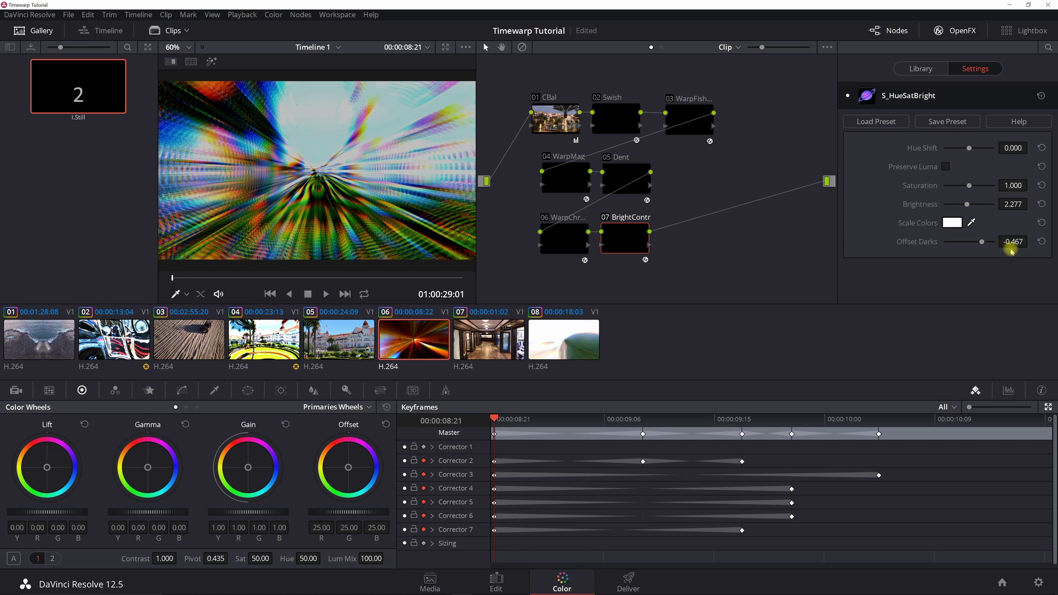
pyautogui.click(741, 422)
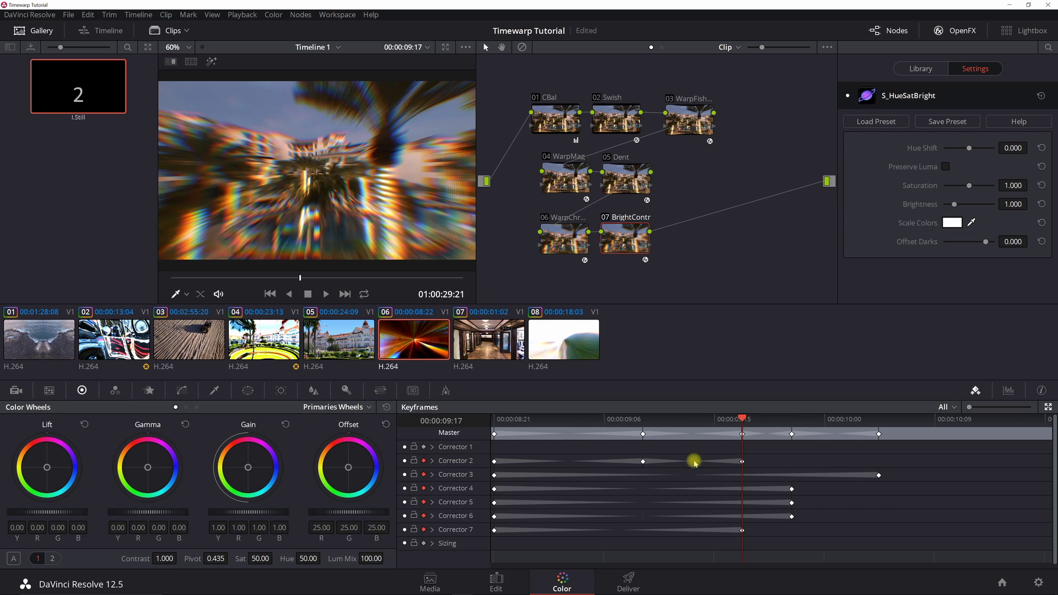
# Step: Switch to clip 07 and examine node 02's S_Swish3D settings, including Z Dist, scale, shear and fade, at the ending keyframe
pyautogui.press('Down')
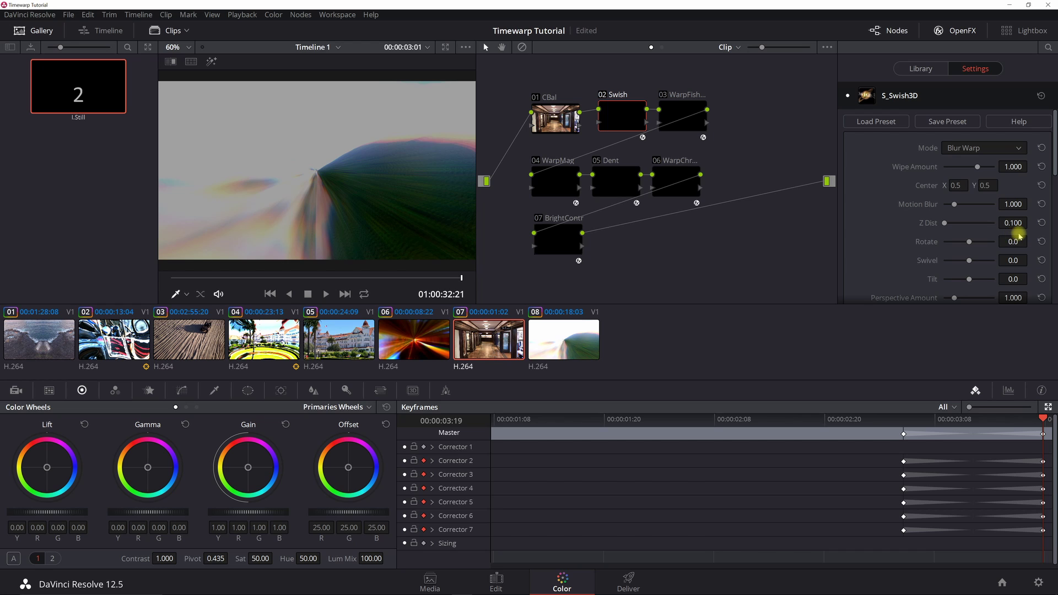
pyautogui.scroll(-10, 1023, 234)
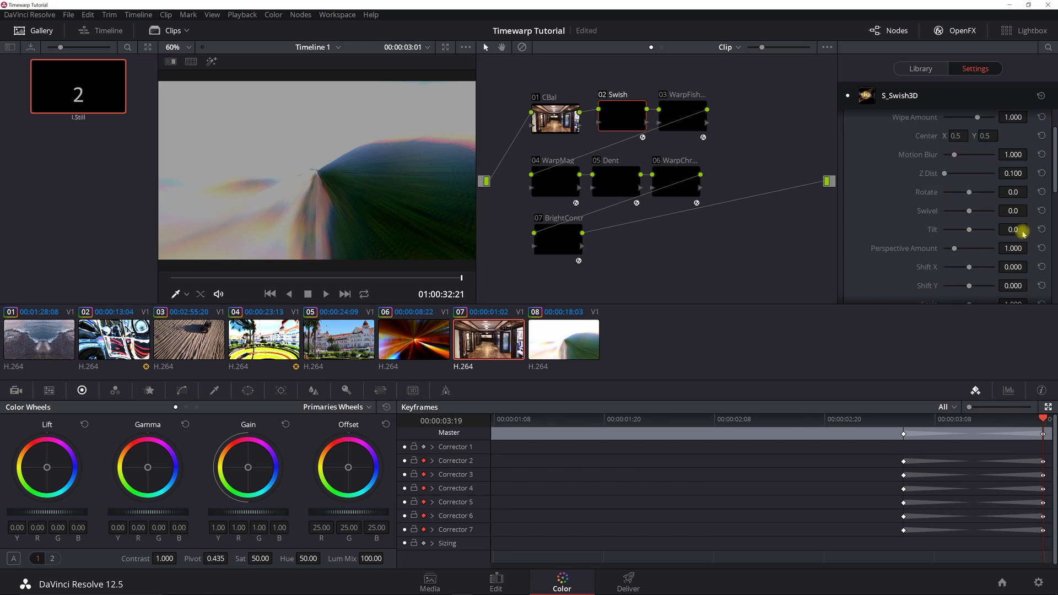
pyautogui.scroll(-1, 1022, 233)
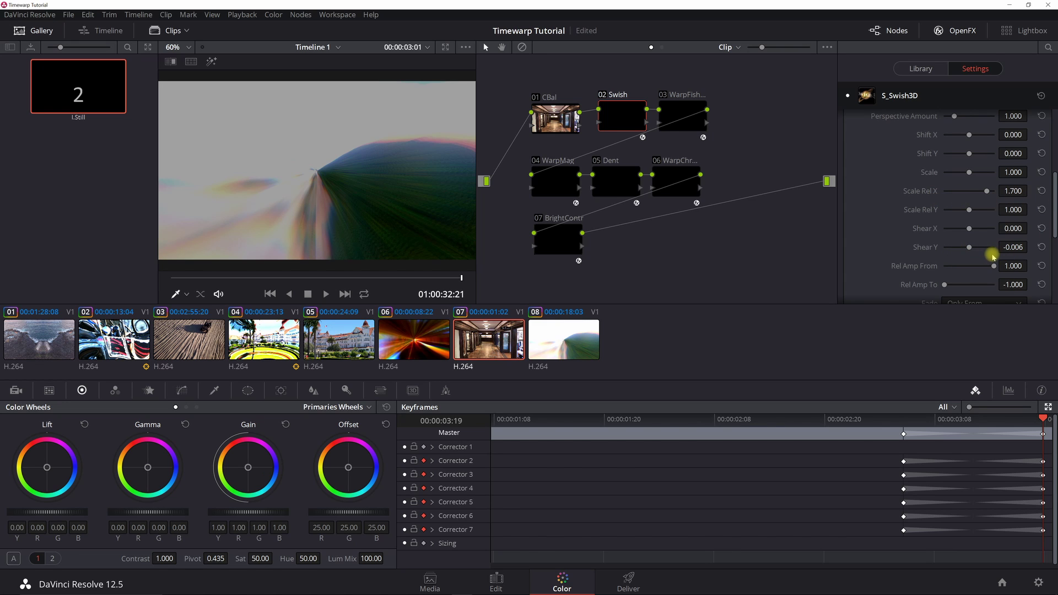
pyautogui.scroll(-1, 992, 256)
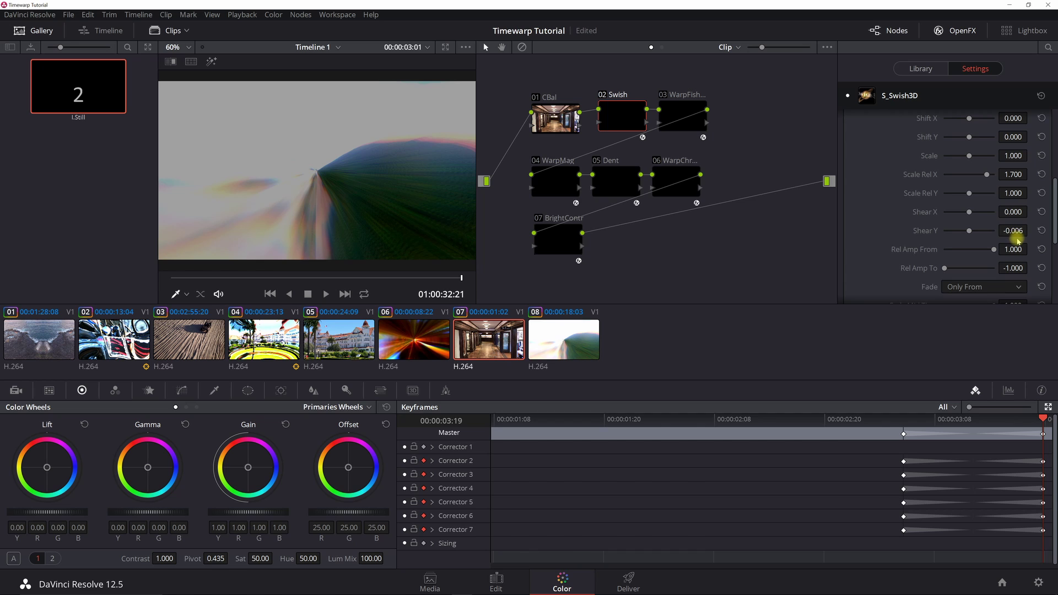
pyautogui.scroll(-3, 1024, 240)
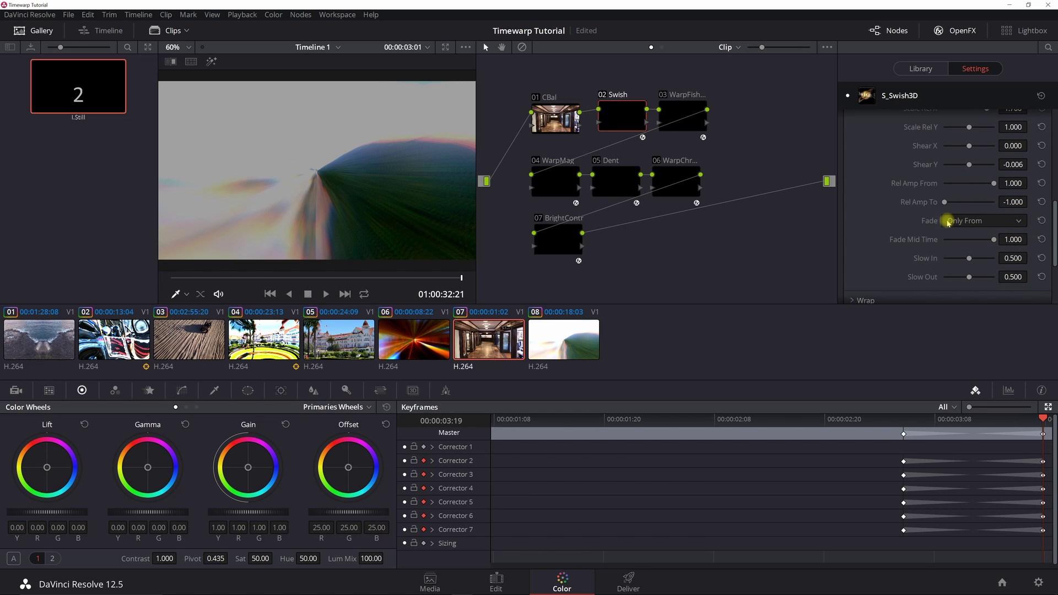
pyautogui.scroll(-2, 1003, 226)
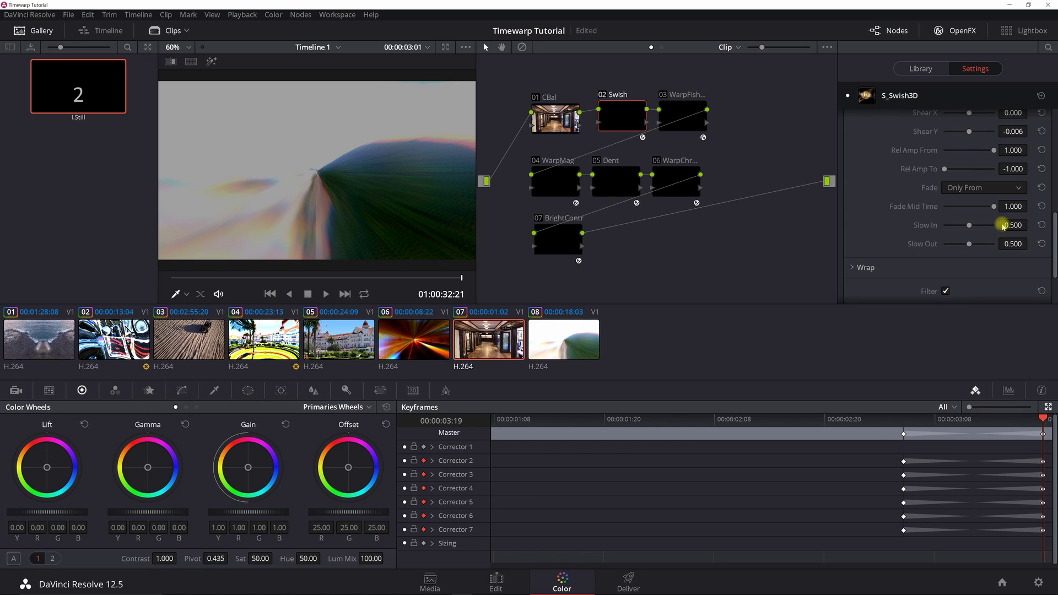
# Step: Examine node 02's S_Swish3D wipe, Z Dist, scale, shear, amplitude, fade and brightness settings at clip 07's starting keyframe
pyautogui.click(901, 420)
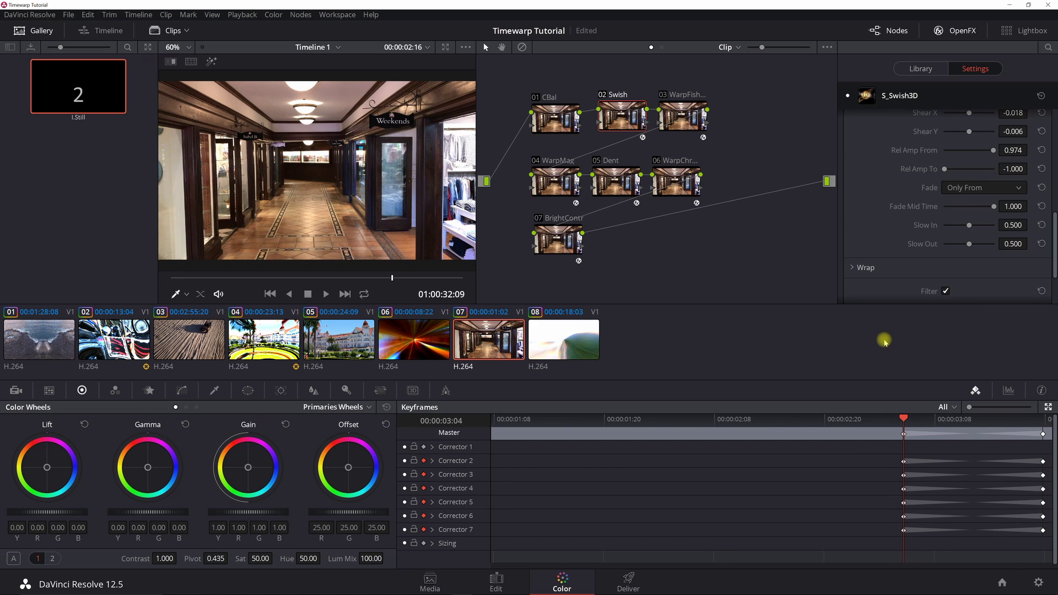
pyautogui.scroll(10, 995, 249)
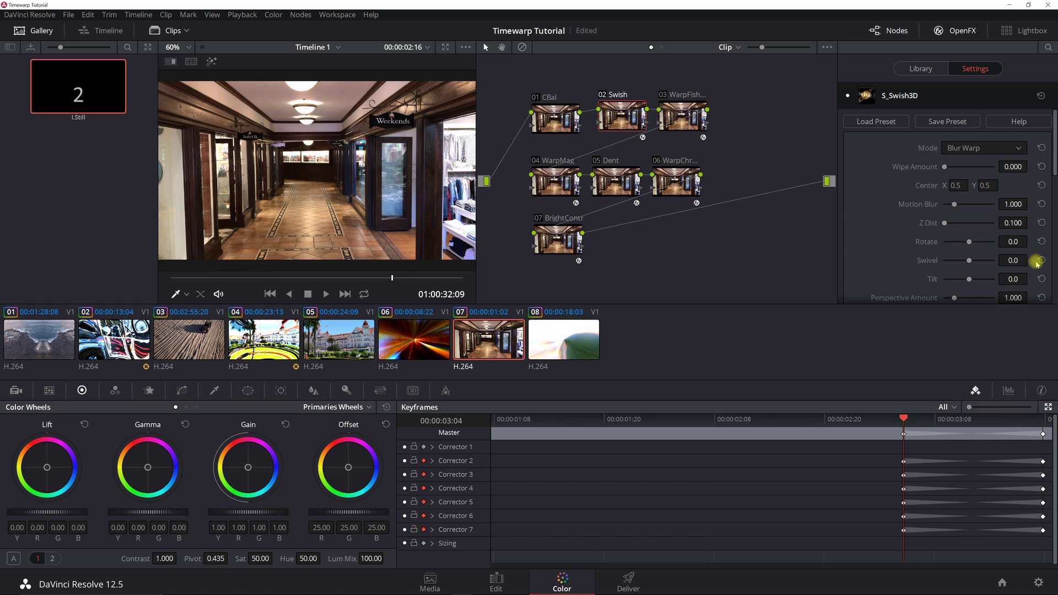
pyautogui.scroll(-2, 1035, 262)
pyautogui.scroll(-1, 1036, 263)
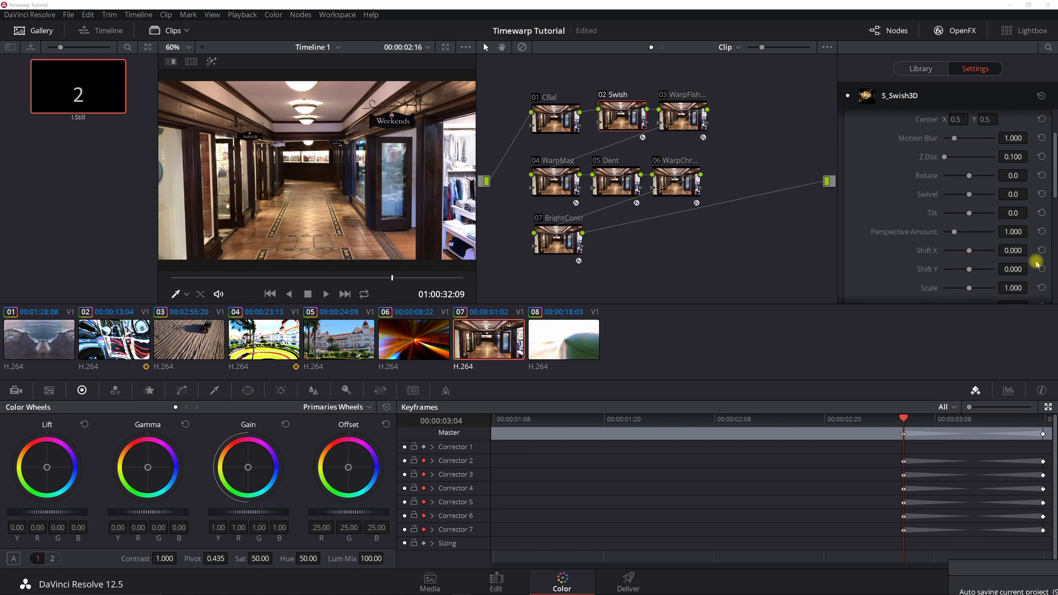
pyautogui.scroll(-4, 1036, 262)
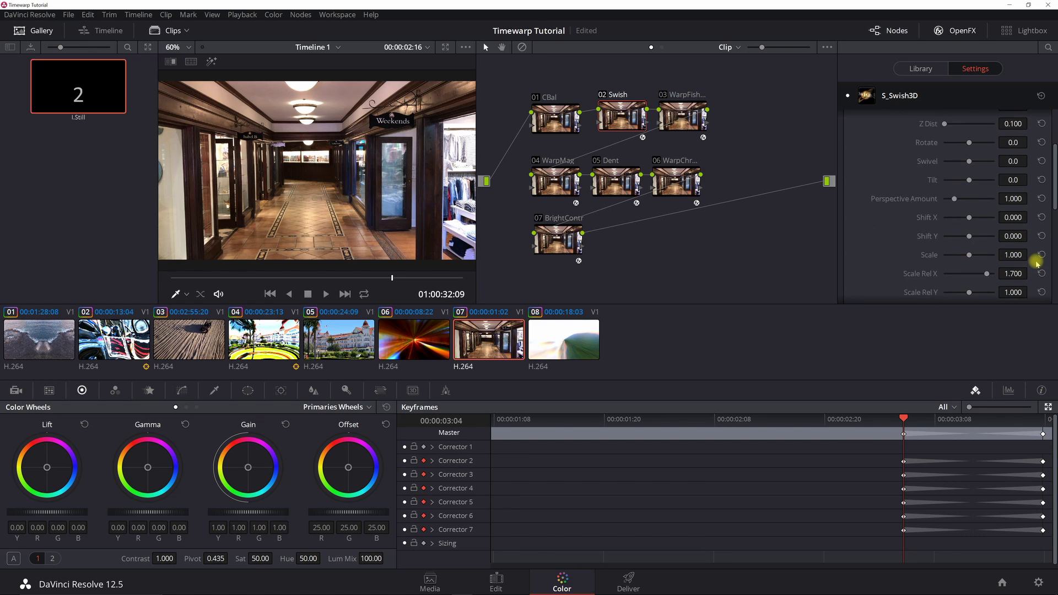
pyautogui.scroll(-1, 1037, 263)
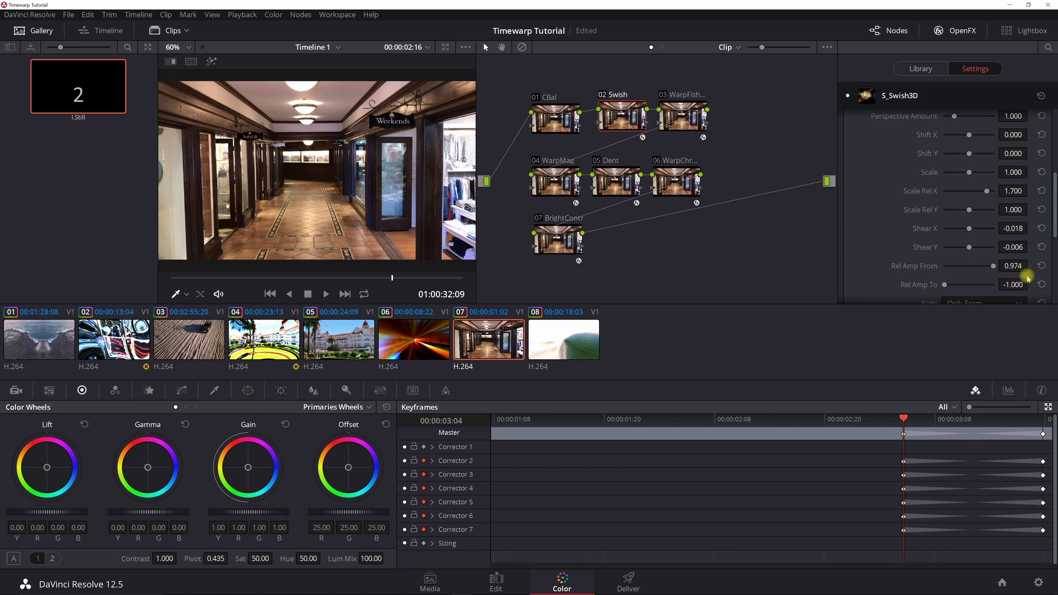
pyautogui.scroll(-3, 1028, 278)
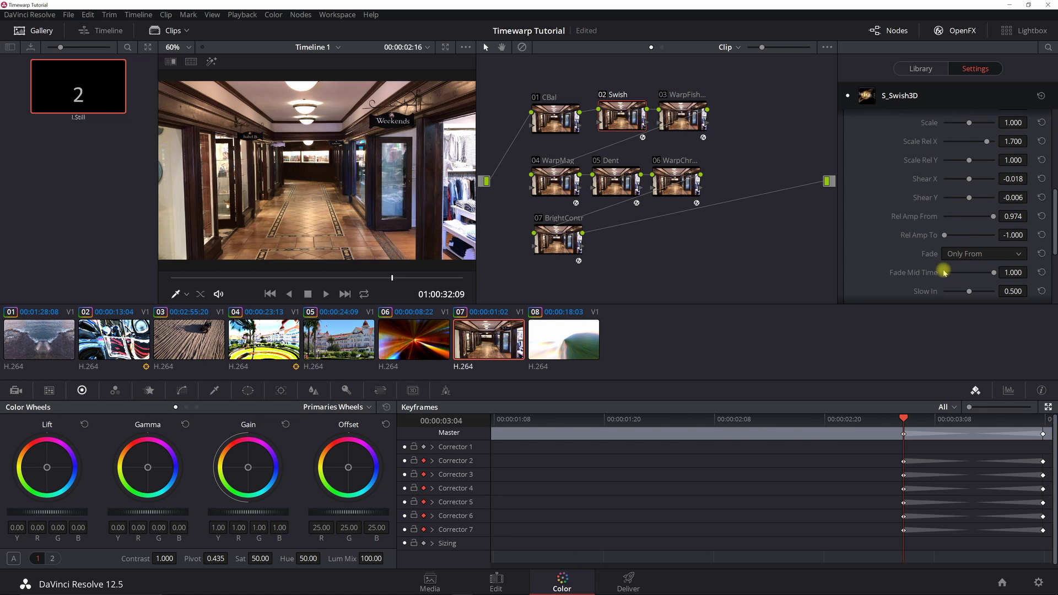
pyautogui.scroll(-8, 944, 272)
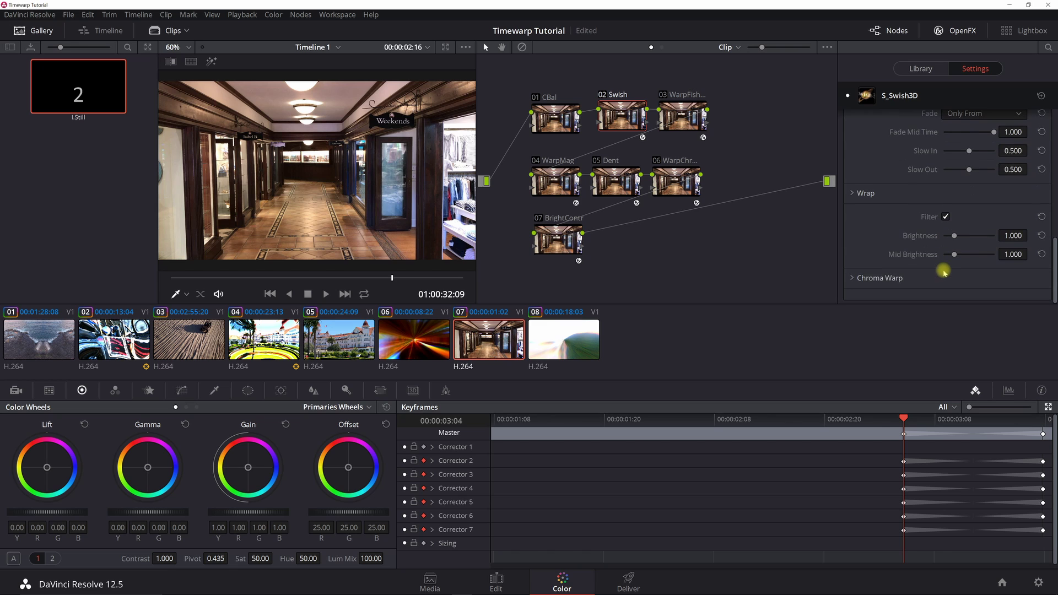
# Step: Compare node 03's S_WarpFishEye amount, Z Dist and wrap settings at clip 07's starting and ending keyframes
pyautogui.click(667, 110)
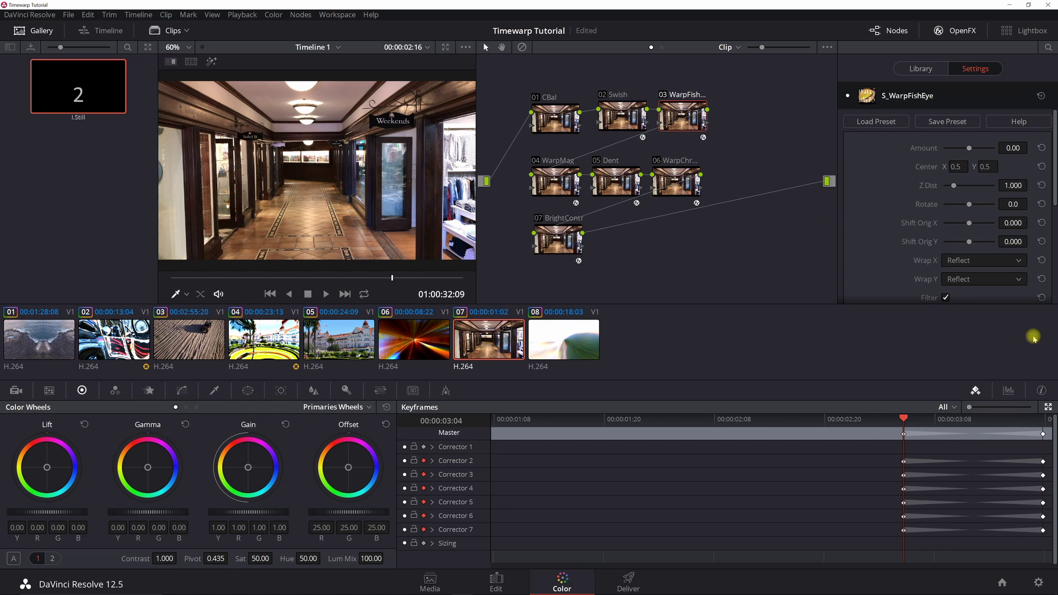
pyautogui.click(1034, 419)
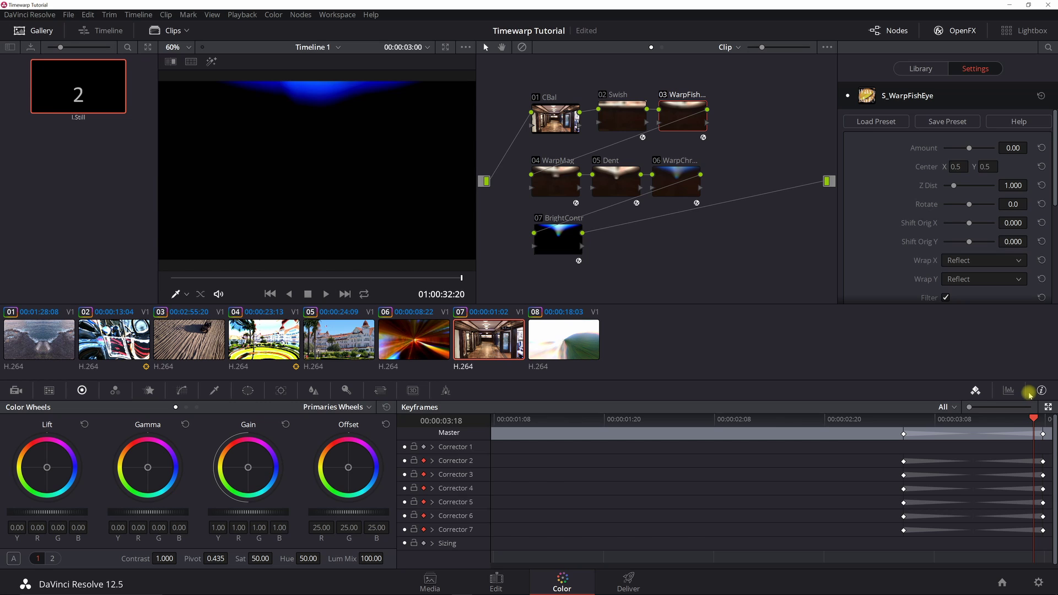
pyautogui.press('Right')
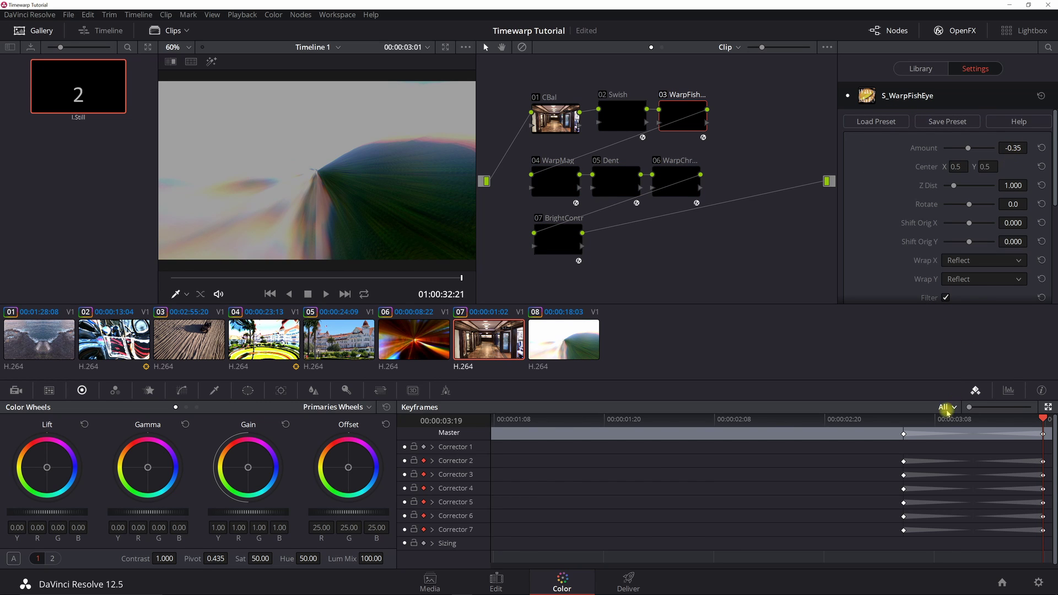
pyautogui.click(903, 418)
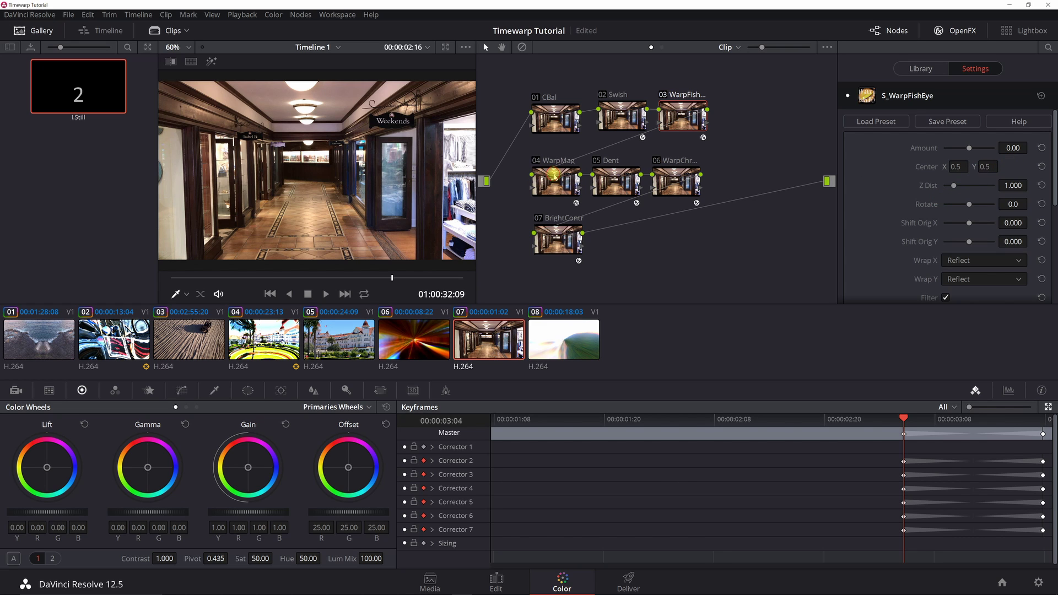
# Step: Compare node 04's S_WarpMagnify amount and lens settings at clip 07's starting and ending keyframes
pyautogui.click(554, 176)
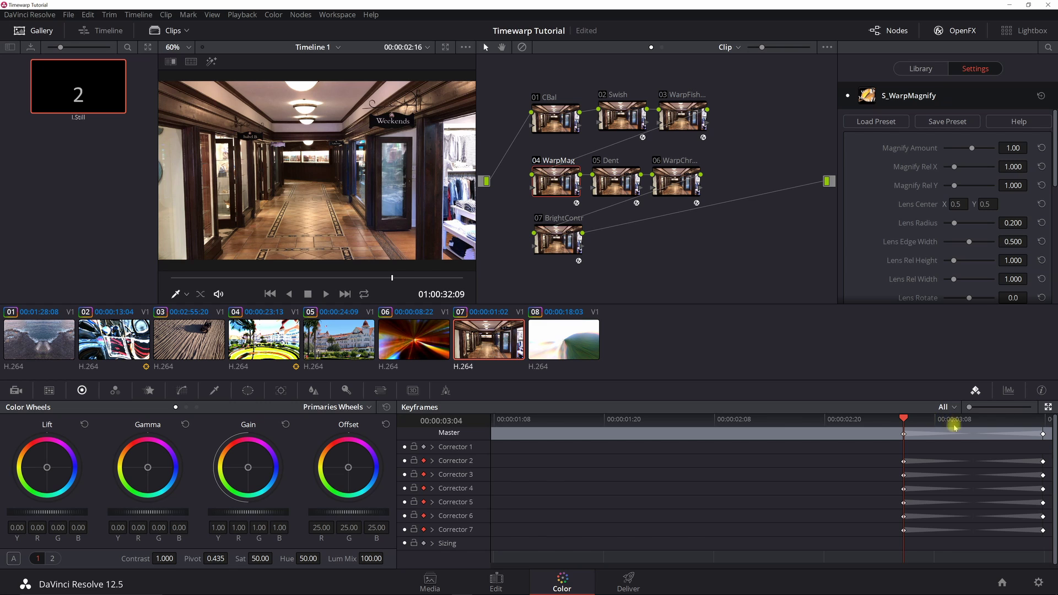
pyautogui.click(1041, 419)
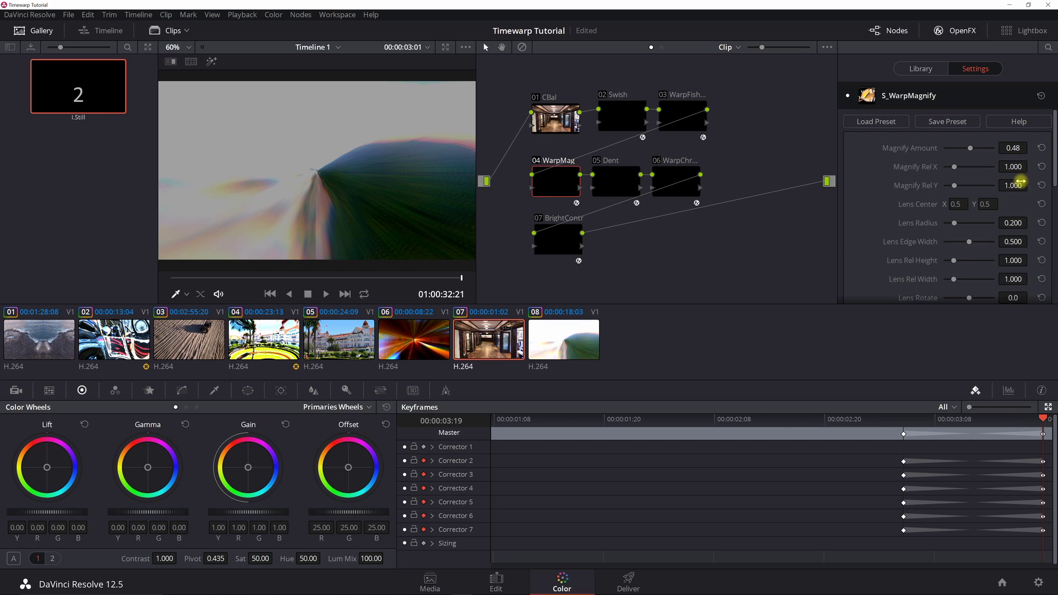
pyautogui.scroll(-4, 1020, 181)
pyautogui.scroll(4, 1020, 182)
pyautogui.click(905, 420)
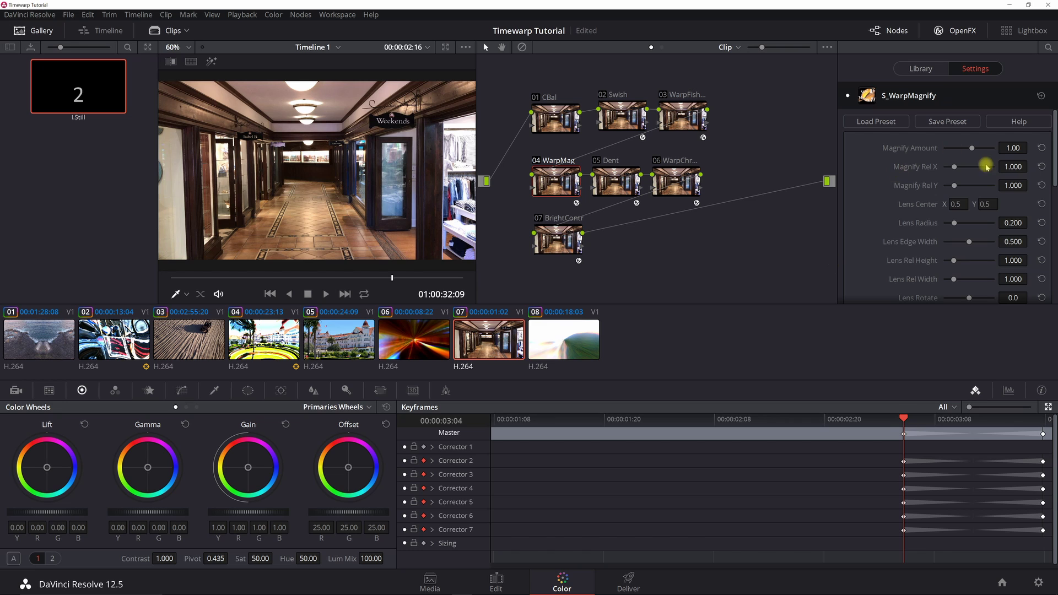
# Step: Compare node 05's Dent type, size, strength and edge behaviour at clip 07's ending and starting keyframes
pyautogui.click(1042, 419)
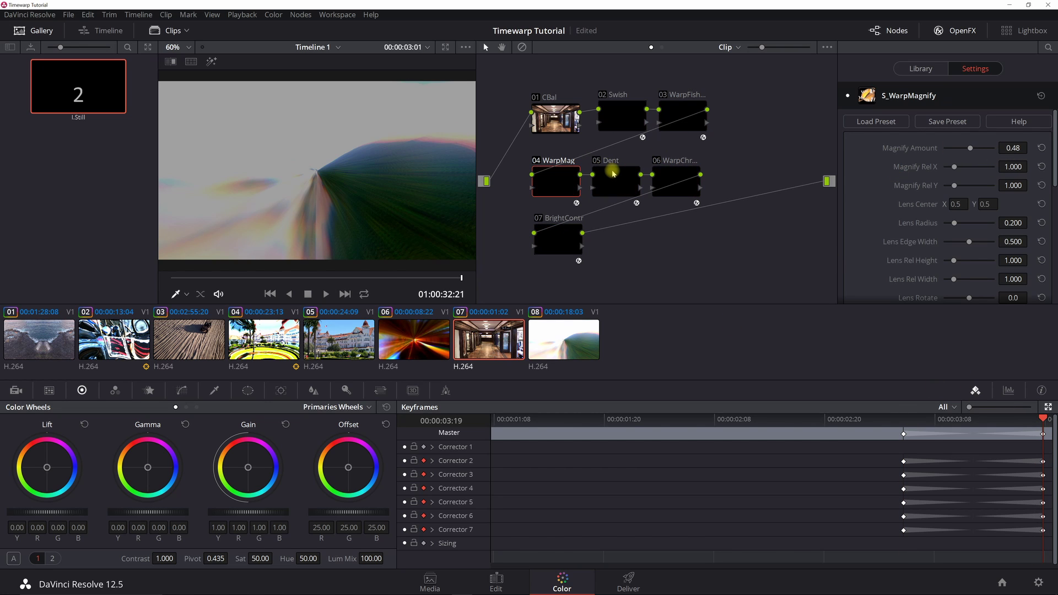
pyautogui.click(615, 175)
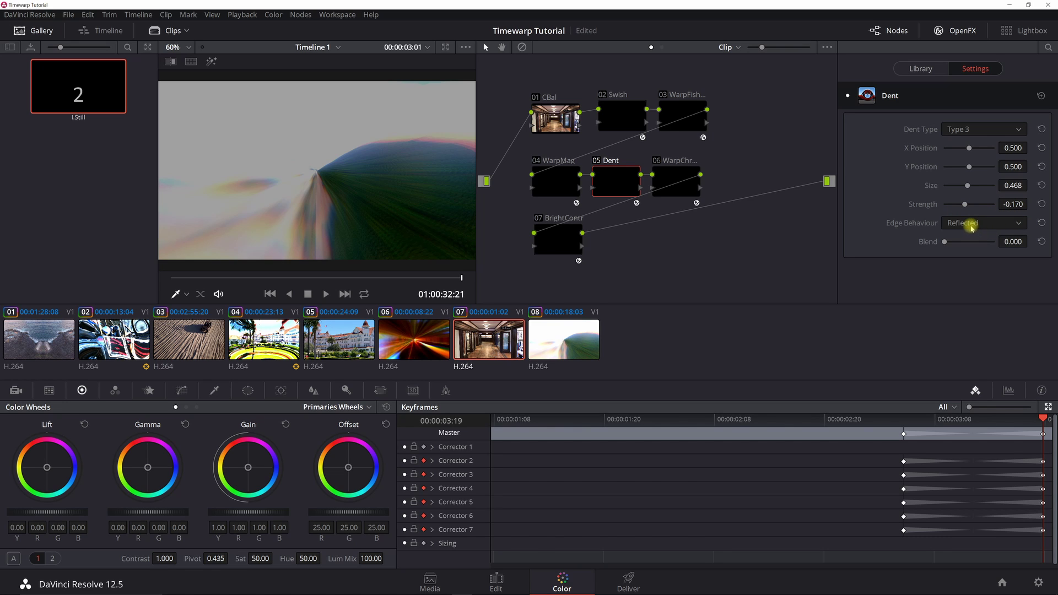
pyautogui.click(903, 420)
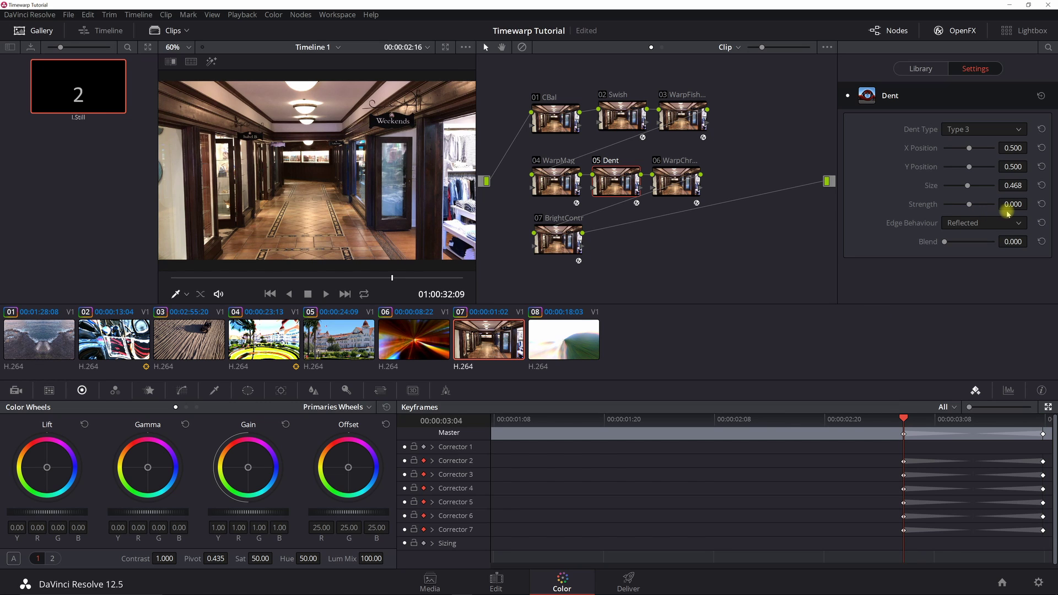
# Step: Compare node 06's S_WarpChroma steps, From and To Z Dist and color settings at clip 07's starting and ending keyframes
pyautogui.click(673, 172)
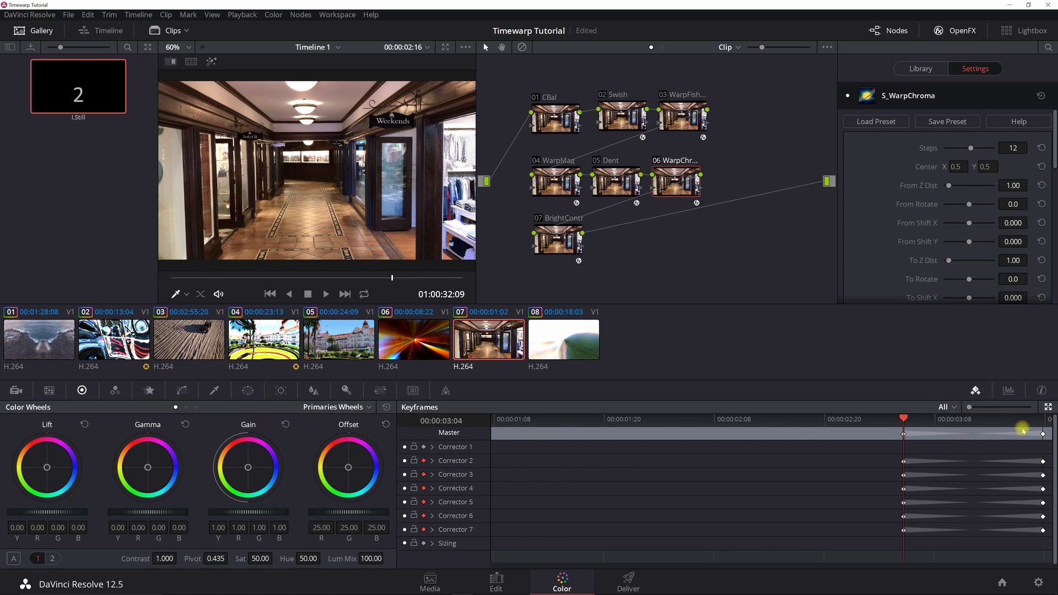
pyautogui.click(1038, 422)
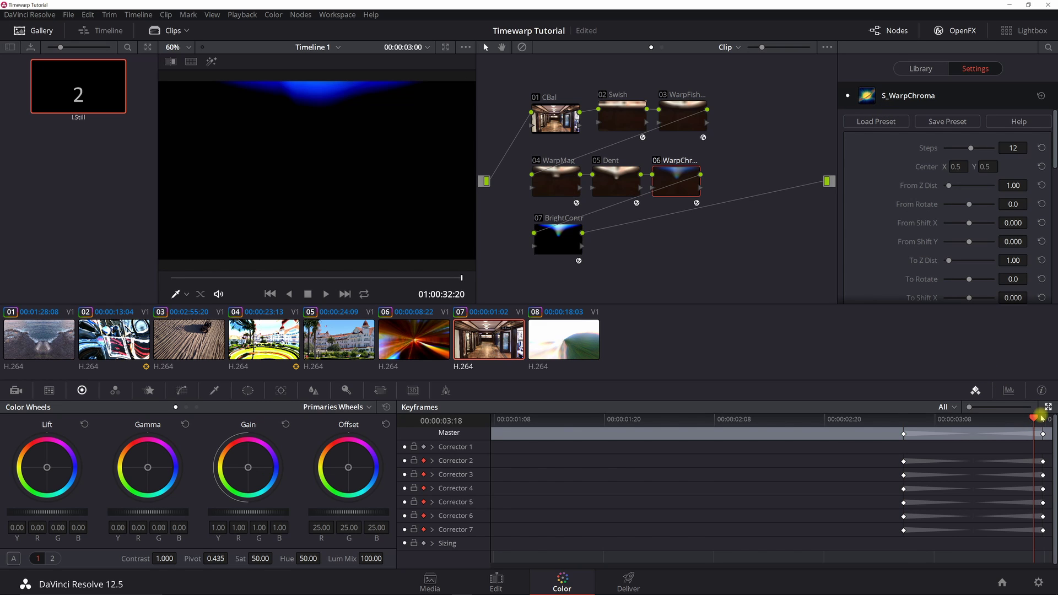
pyautogui.click(1042, 419)
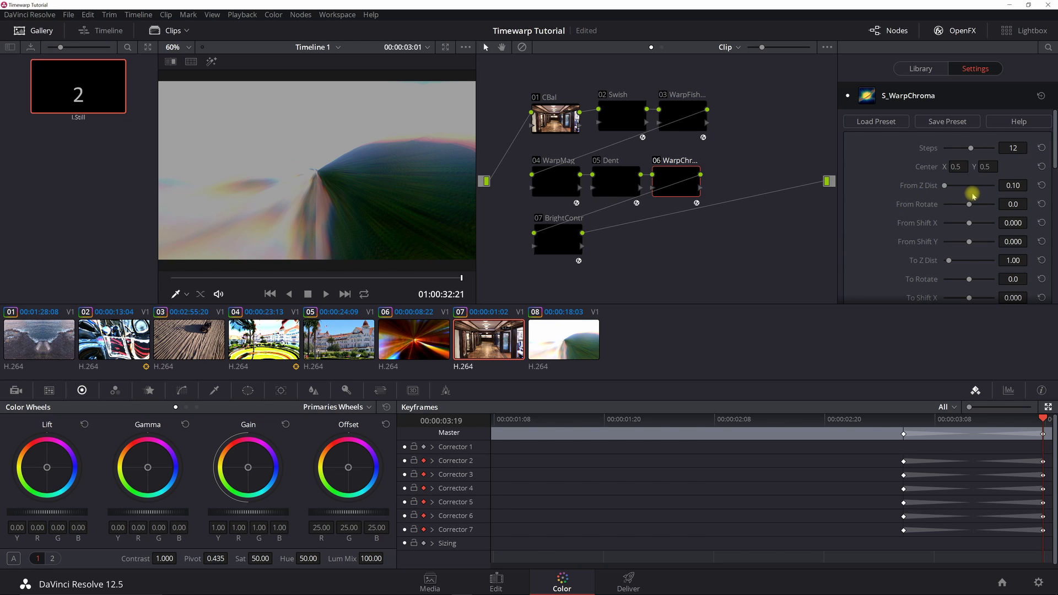
pyautogui.scroll(-6, 973, 195)
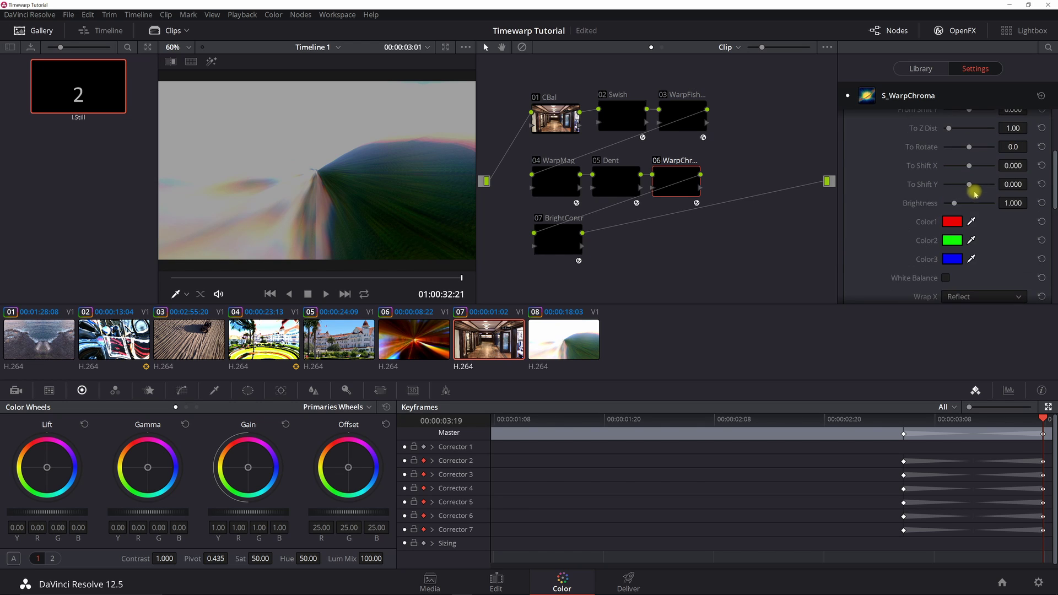
pyautogui.scroll(6, 973, 195)
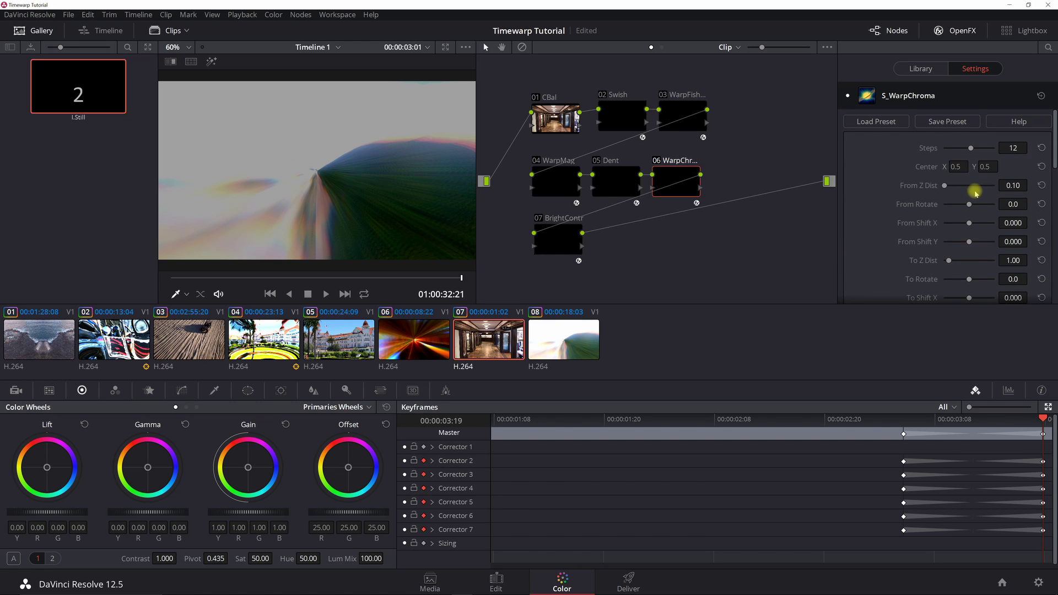
pyautogui.click(904, 419)
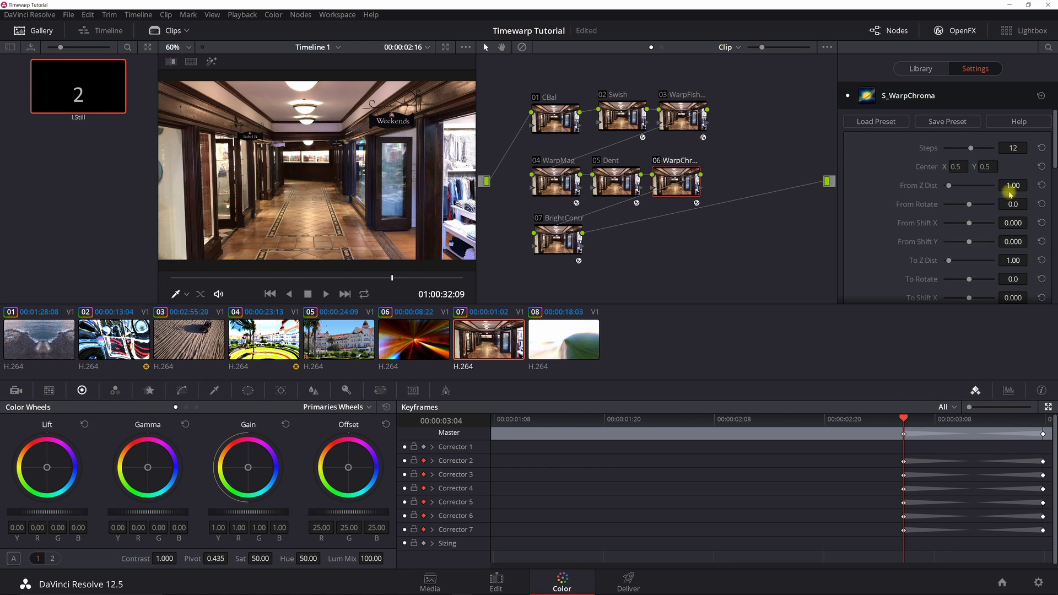
# Step: Compare node 07's S_HueSatBright brightness and offset darks at clip 07's starting and ending keyframes
pyautogui.click(566, 233)
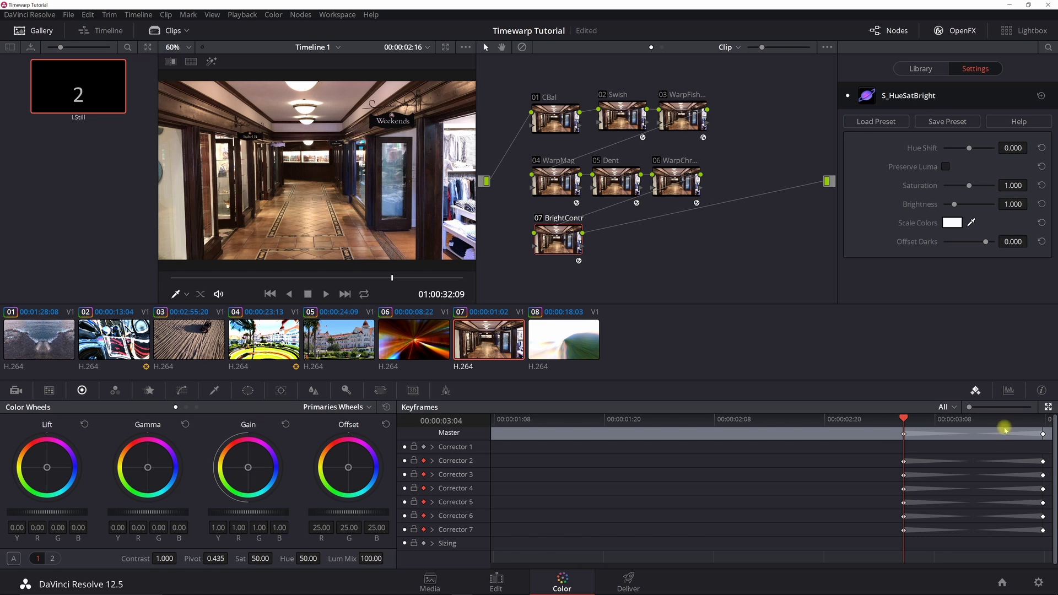
pyautogui.click(1041, 419)
pyautogui.click(1042, 420)
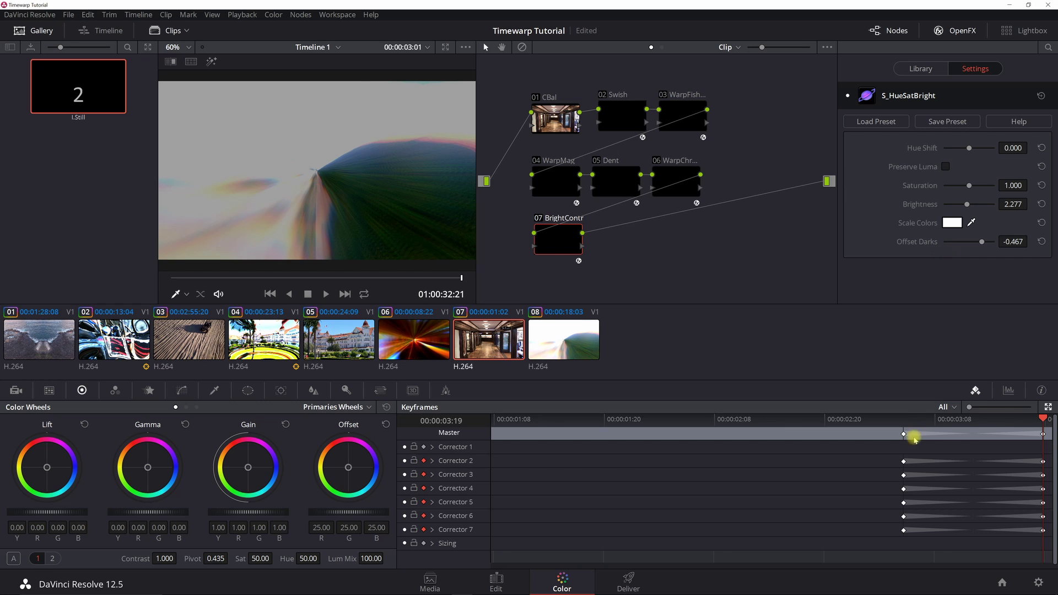
pyautogui.click(903, 419)
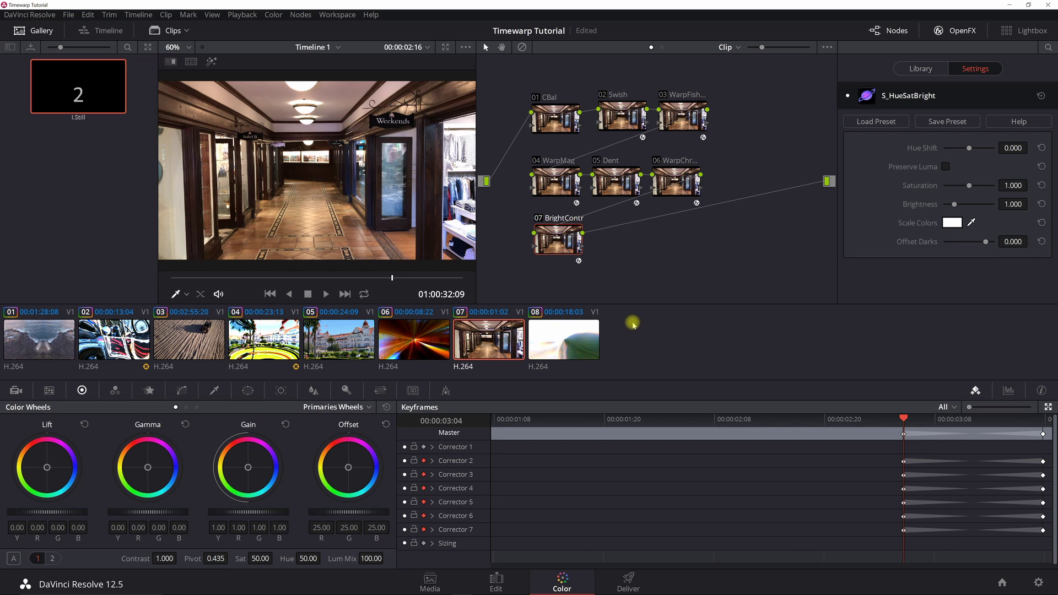
# Step: Switch to clip 08 and examine node 02's S_Swish3D wipe, Z Dist, scale, amplitude and fade settings at its first keyframe
pyautogui.click(547, 338)
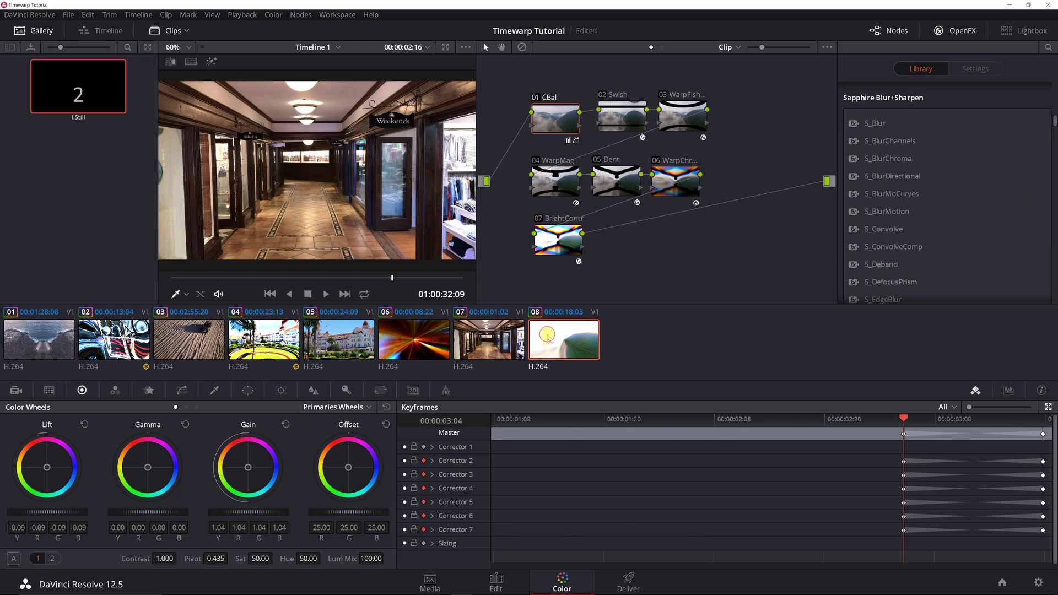
pyautogui.click(616, 115)
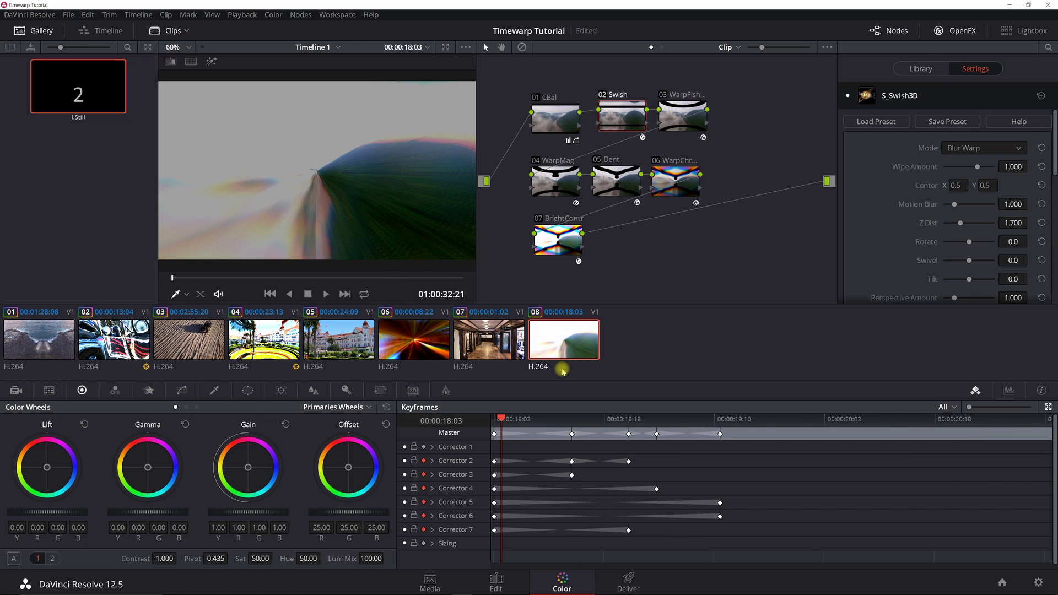
pyautogui.press('Left')
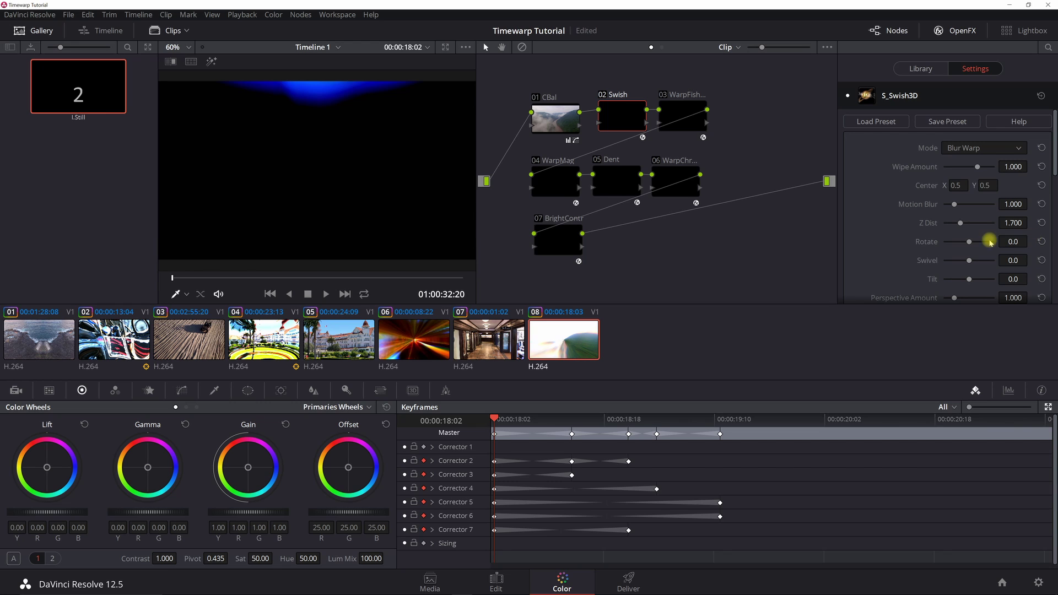
pyautogui.scroll(-5, 983, 235)
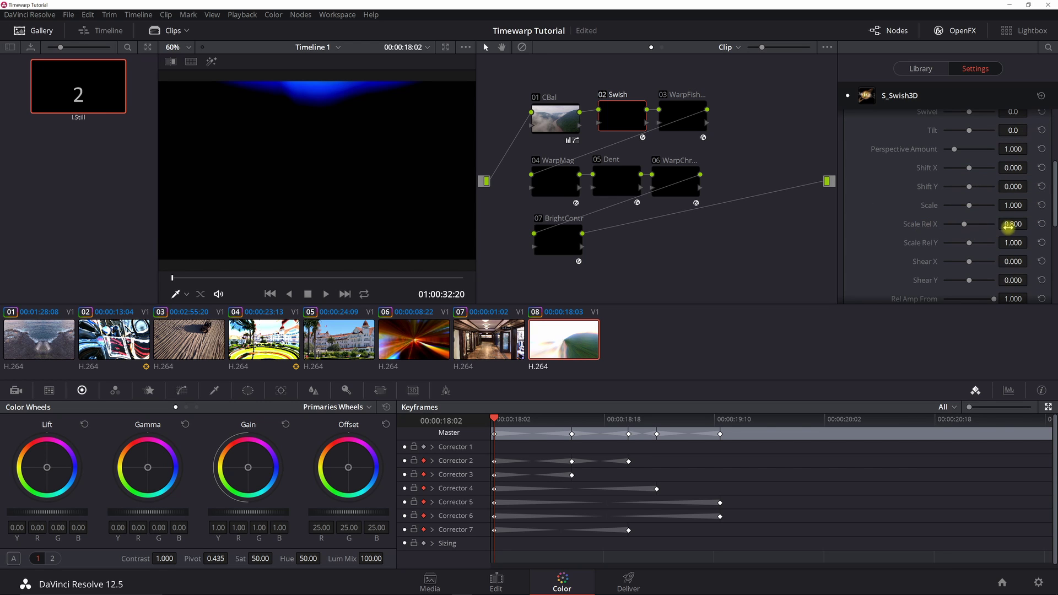
pyautogui.scroll(-2, 980, 243)
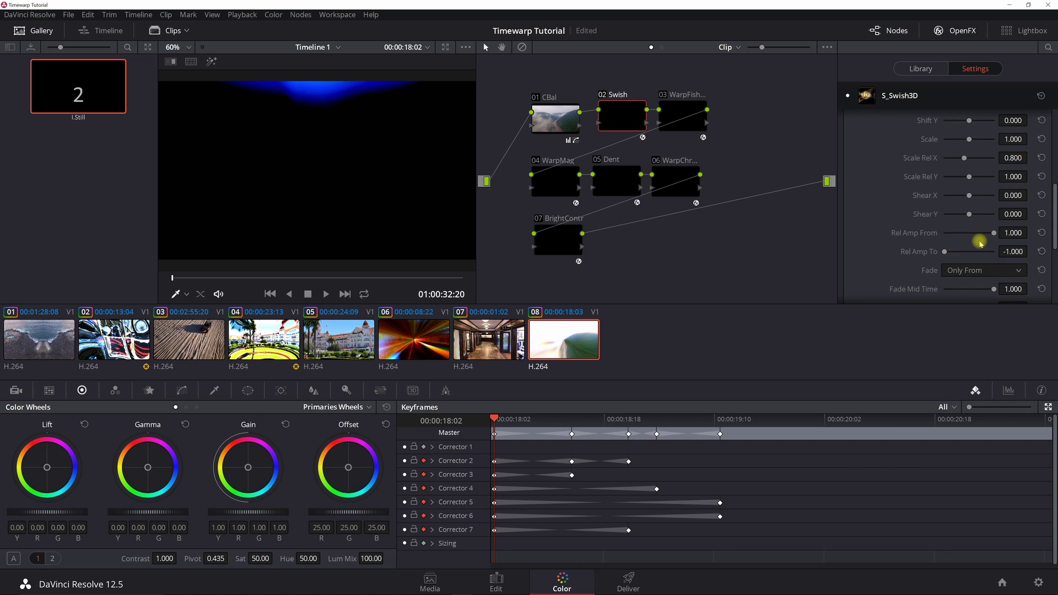
pyautogui.scroll(-1, 980, 243)
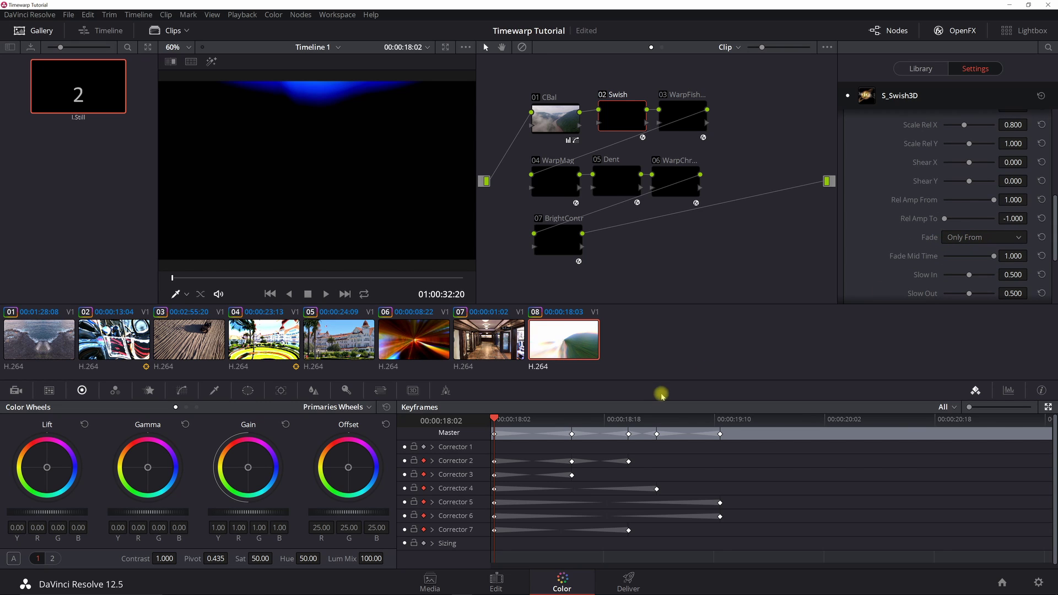
# Step: Examine node 02's S_Swish3D wipe, Z Dist, scale, relative amplitude and fade settings at its middle keyframe, 00:00:18:13
pyautogui.click(573, 419)
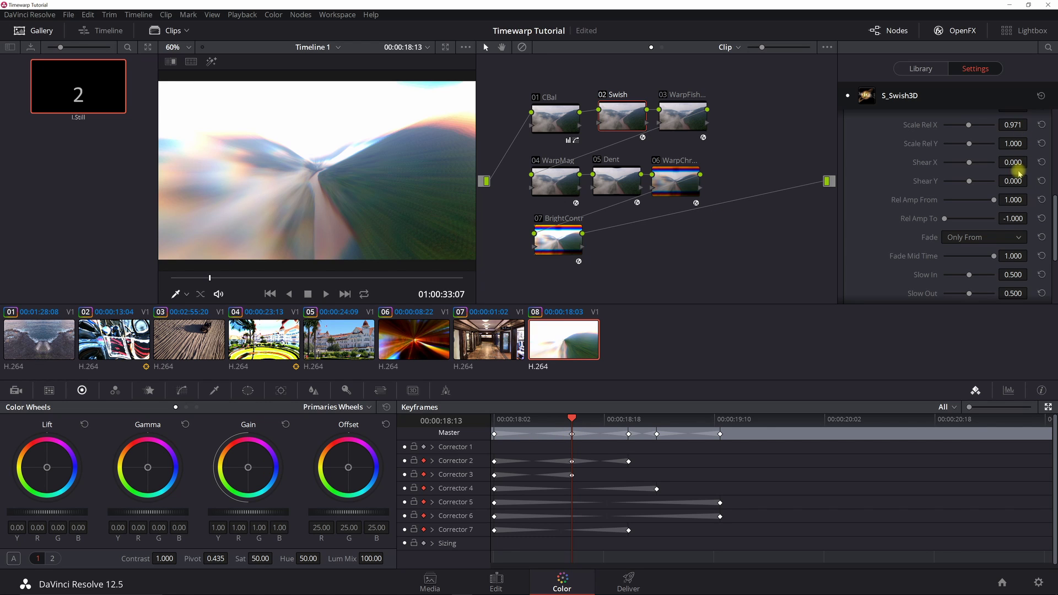
pyautogui.scroll(5, 1016, 170)
pyautogui.scroll(3, 1016, 170)
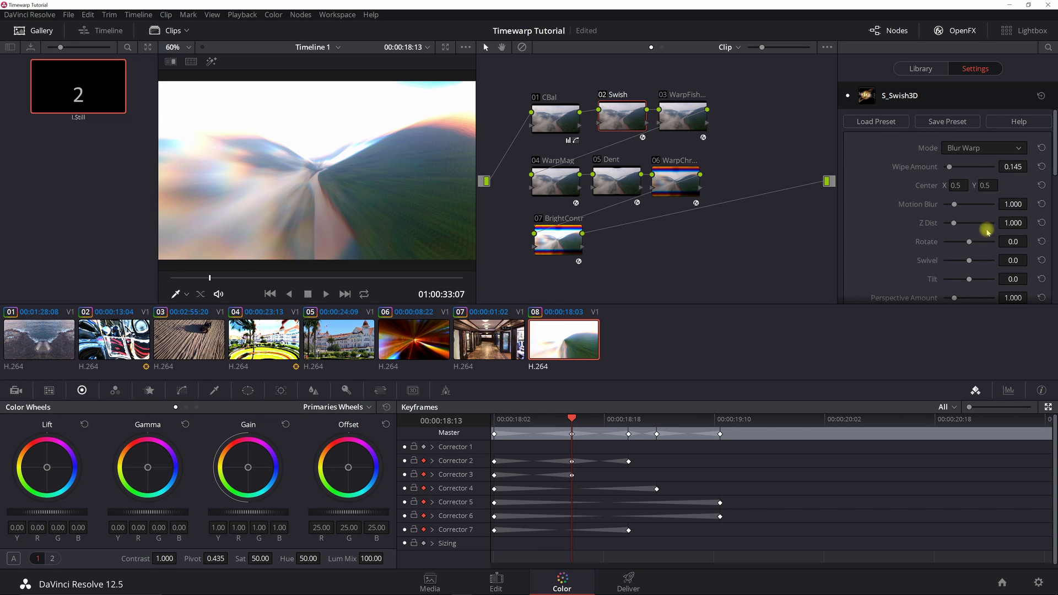
pyautogui.scroll(-5, 1012, 222)
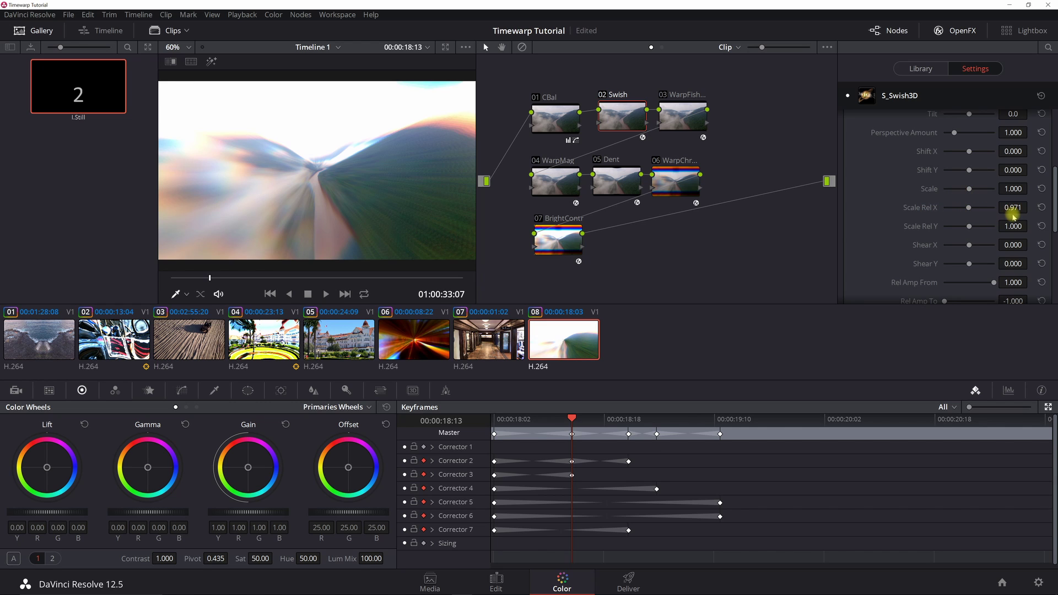
pyautogui.scroll(-2, 1019, 212)
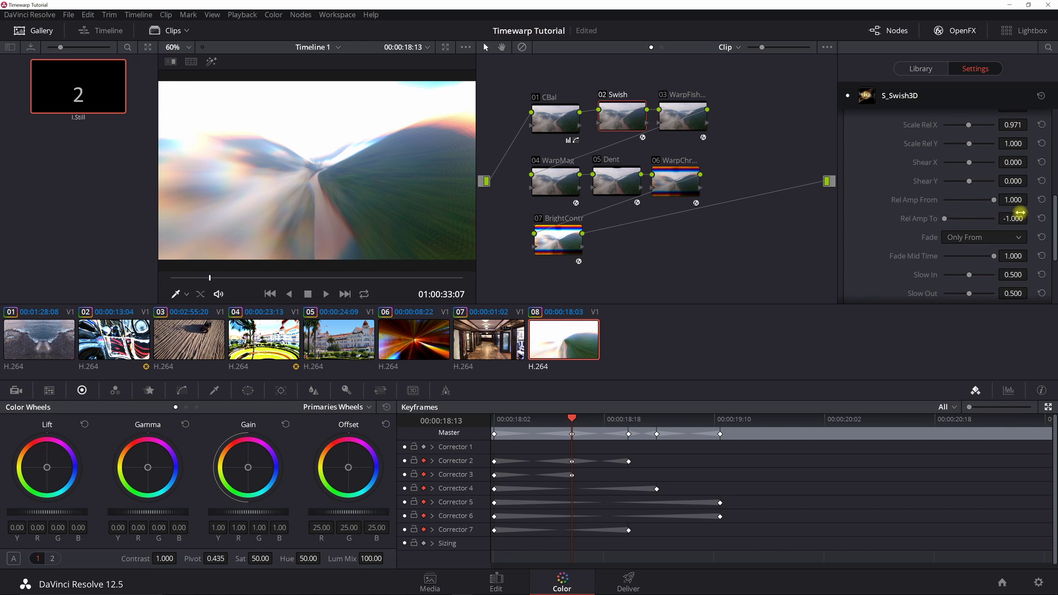
pyautogui.scroll(-3, 1020, 212)
pyautogui.scroll(2, 1020, 212)
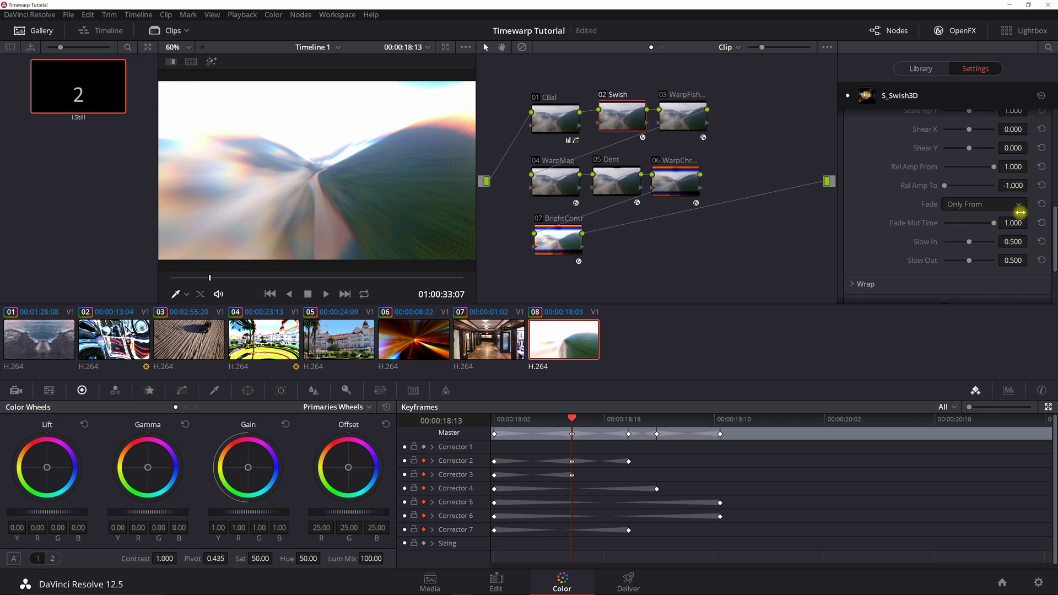
# Step: Review node 02's S_Swish3D wipe, Z Dist and scale settings at its final keyframe, 00:00:18:21
pyautogui.click(629, 422)
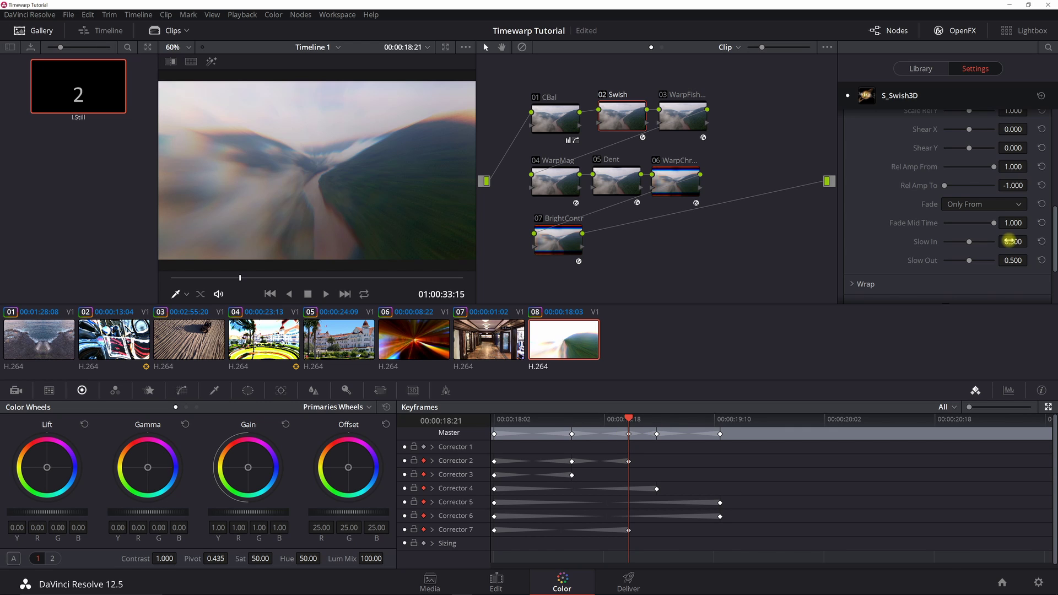
pyautogui.scroll(8, 1008, 241)
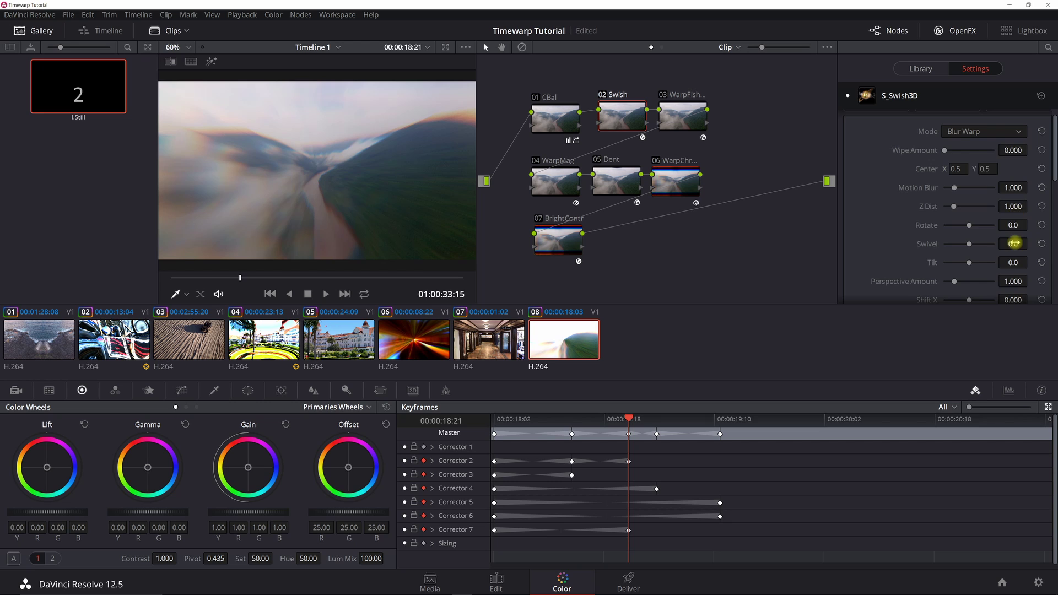
pyautogui.scroll(-8, 1014, 243)
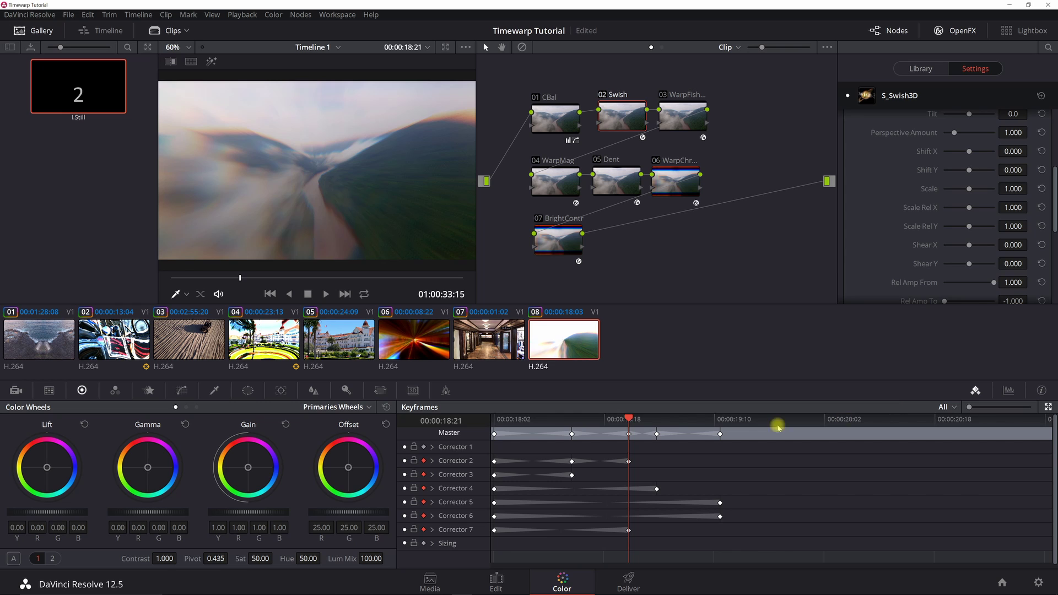
# Step: Check node 03's S_WarpFishEye amount and node 04's S_WarpMagnify amount at clip 08's first keyframe and at 00:00:19:01
pyautogui.click(679, 109)
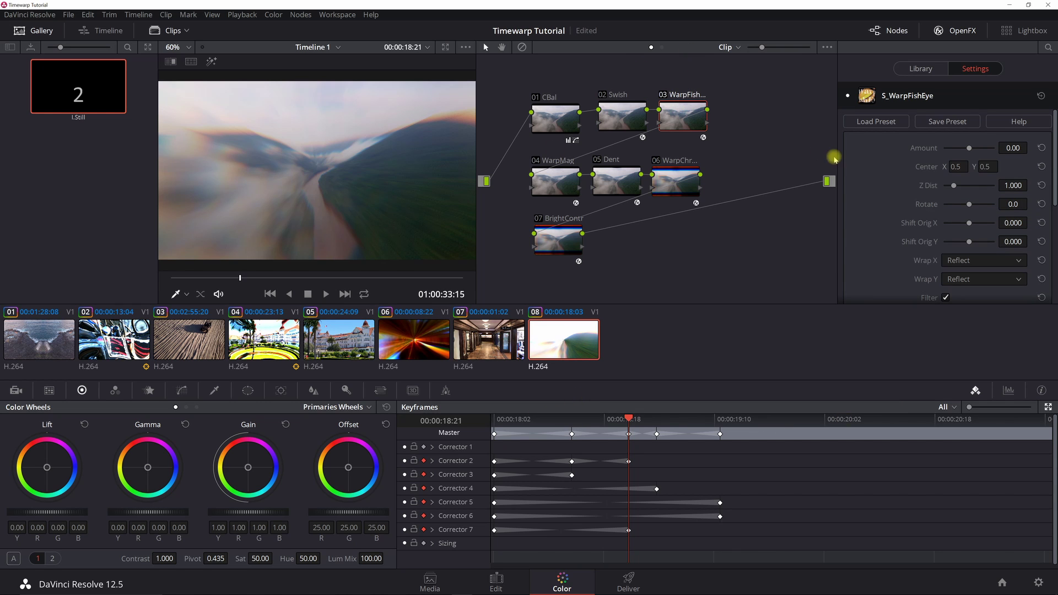
pyautogui.click(496, 420)
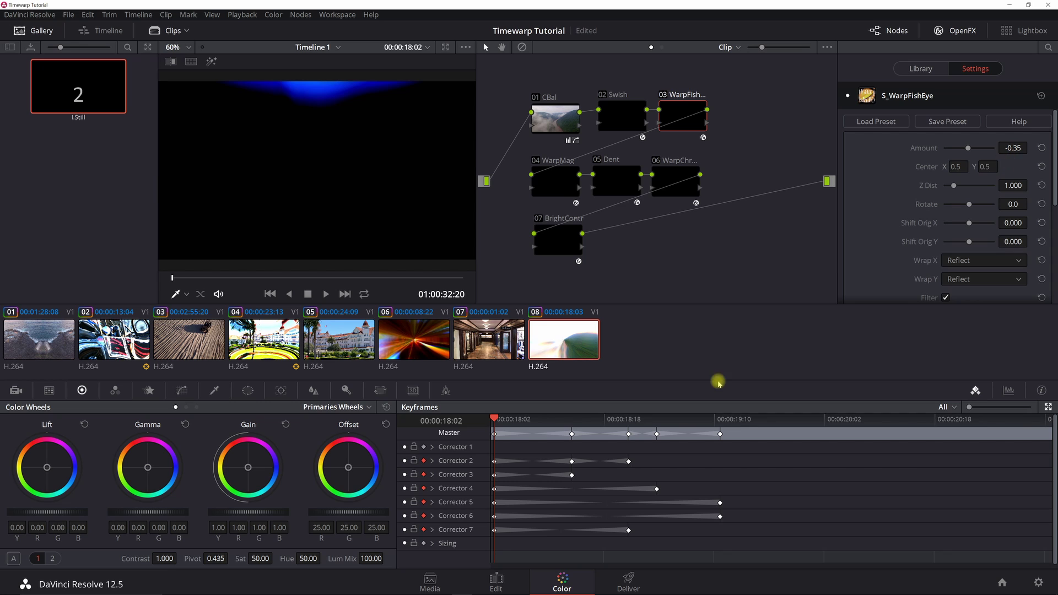
pyautogui.click(657, 420)
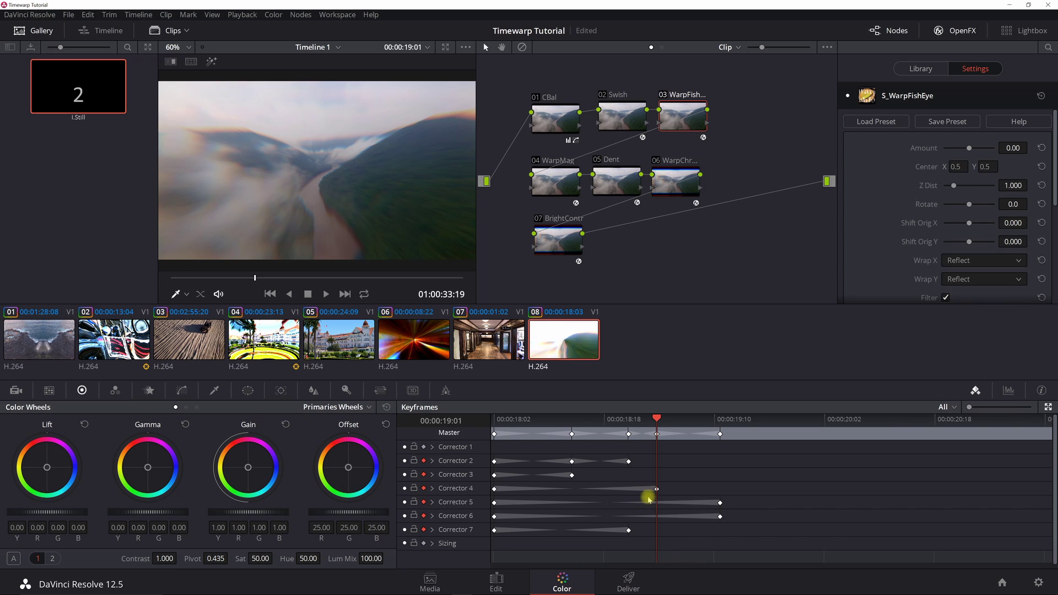
pyautogui.click(562, 181)
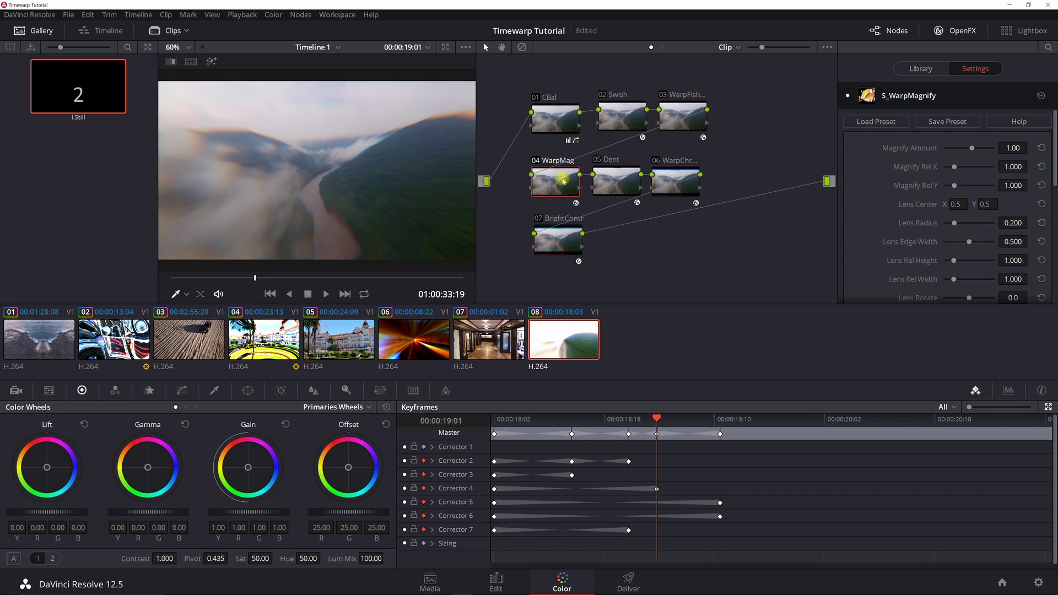
pyautogui.click(500, 422)
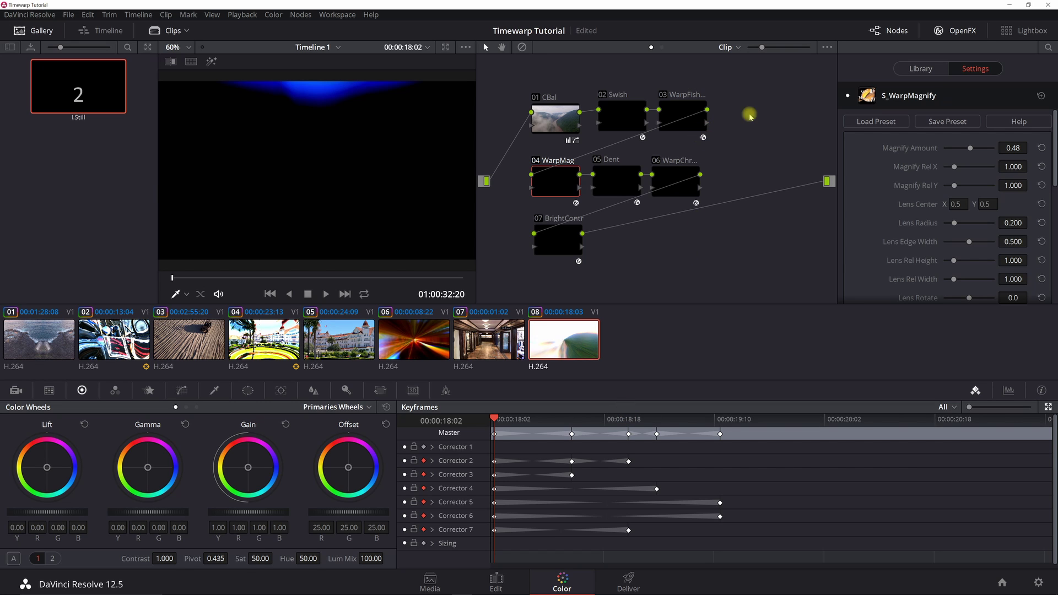
# Step: Inspect node 03's fish-eye amount at its ending keyframe and node 04's magnify amount at its own ending keyframe
pyautogui.click(693, 110)
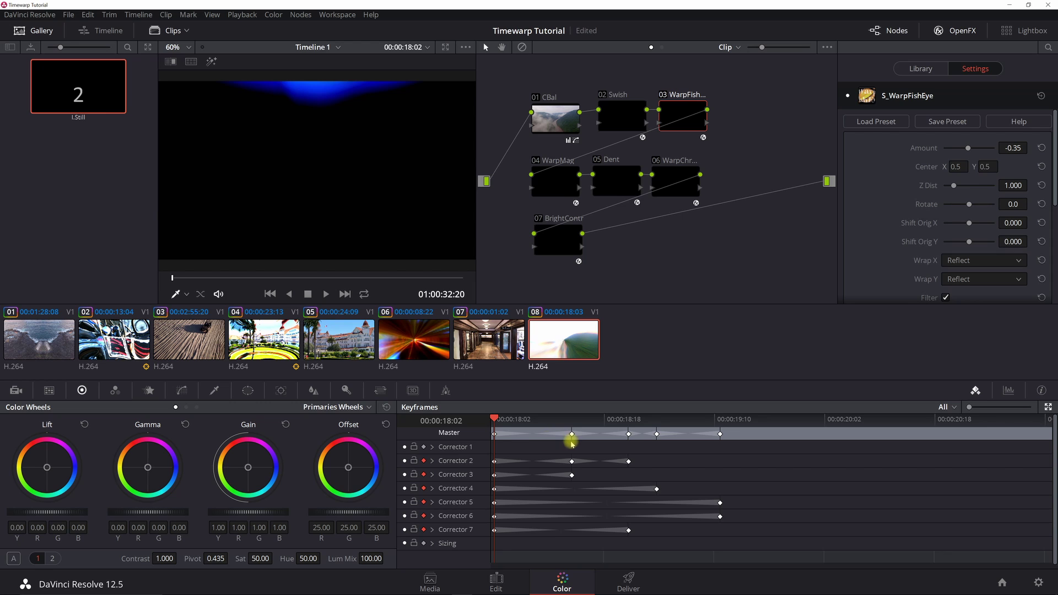
pyautogui.click(571, 419)
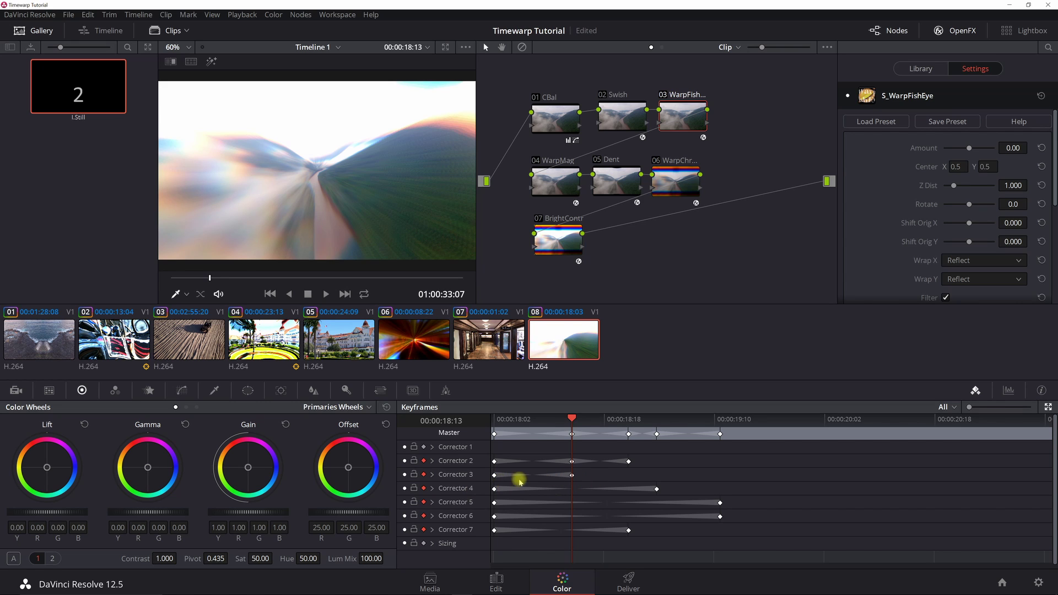
pyautogui.click(561, 188)
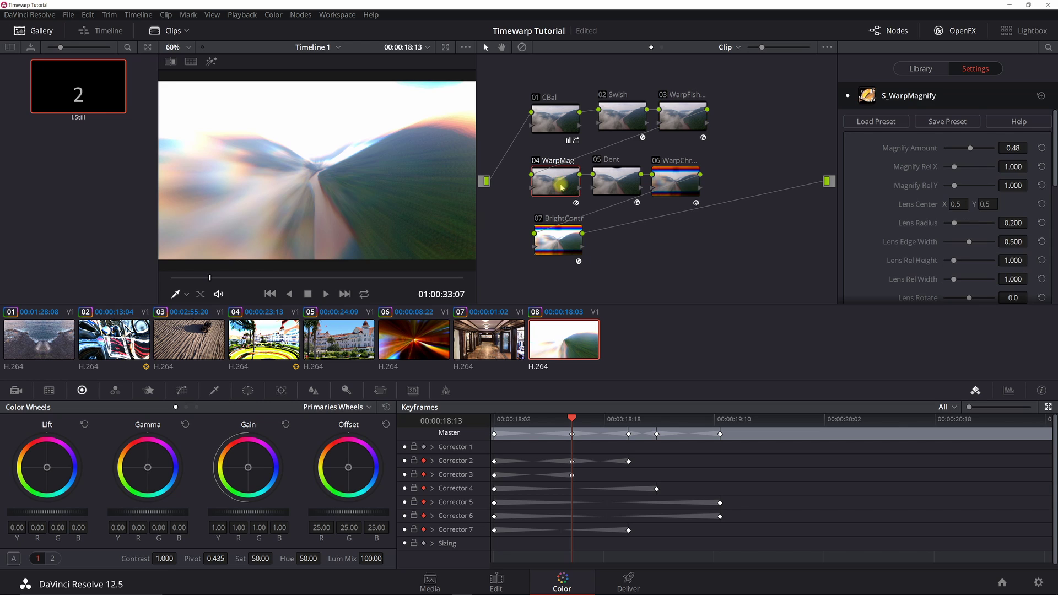
pyautogui.click(656, 419)
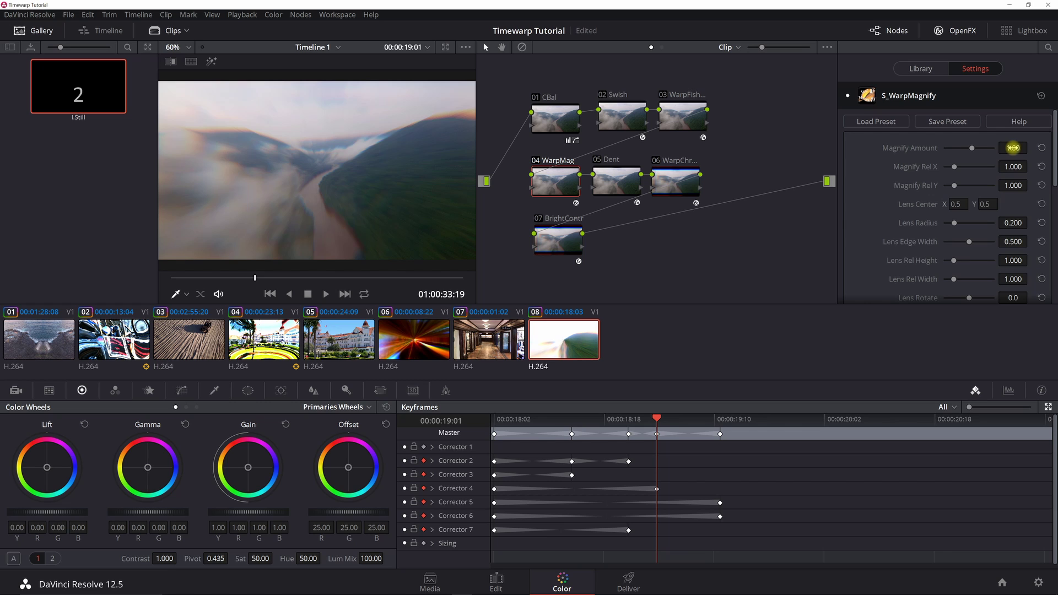
# Step: Compare node 05's Dent type, size, strength and edge behaviour at clip 08's starting and ending keyframes
pyautogui.click(616, 177)
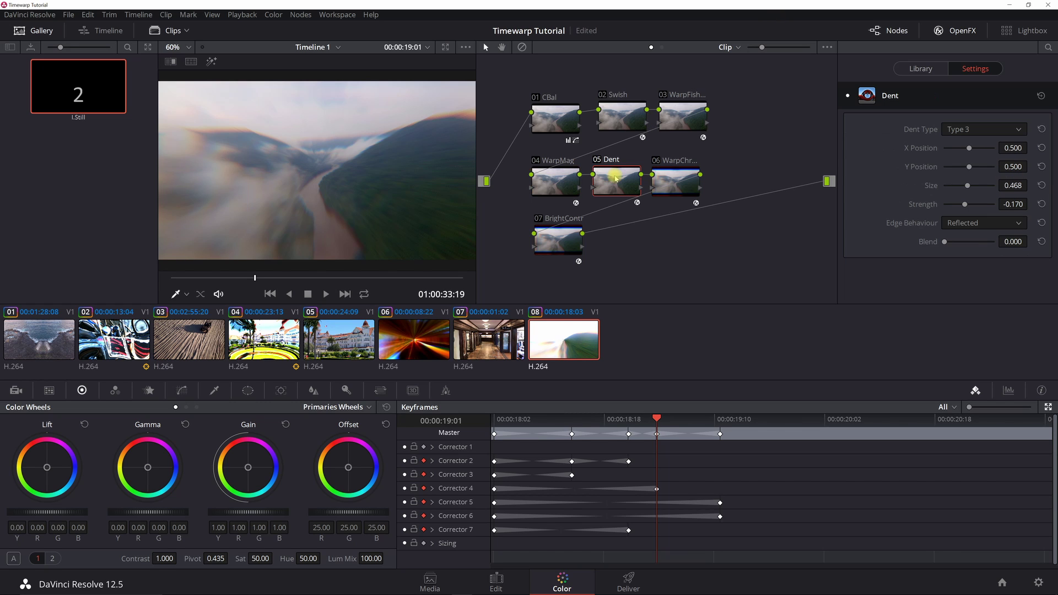
pyautogui.click(497, 423)
pyautogui.click(494, 424)
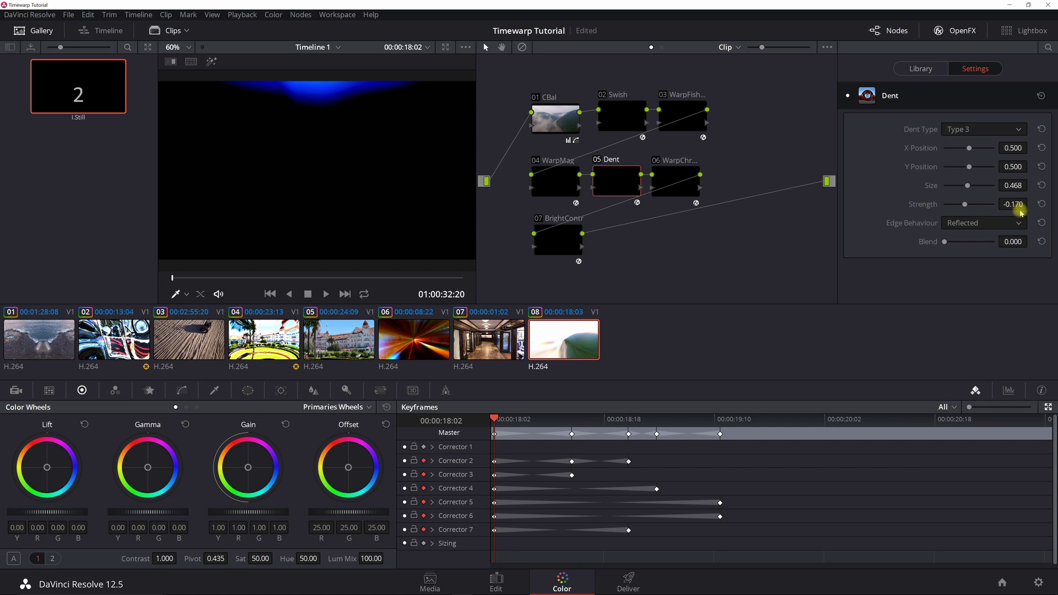
pyautogui.click(720, 421)
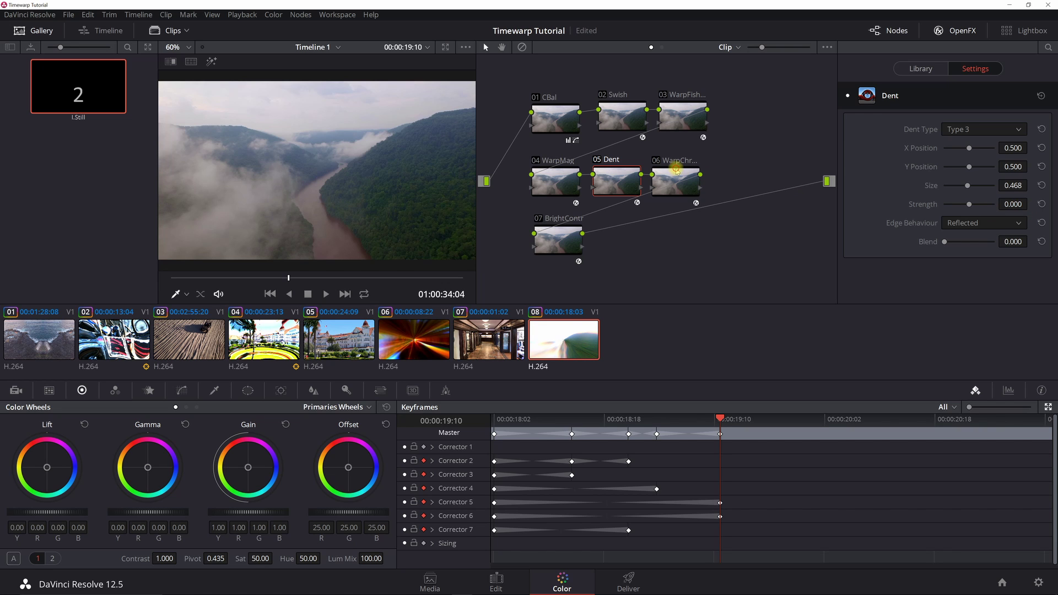
# Step: Compare node 06's S_WarpChroma steps, From Z Dist and To Z Dist at clip 08's starting and ending keyframes
pyautogui.click(676, 172)
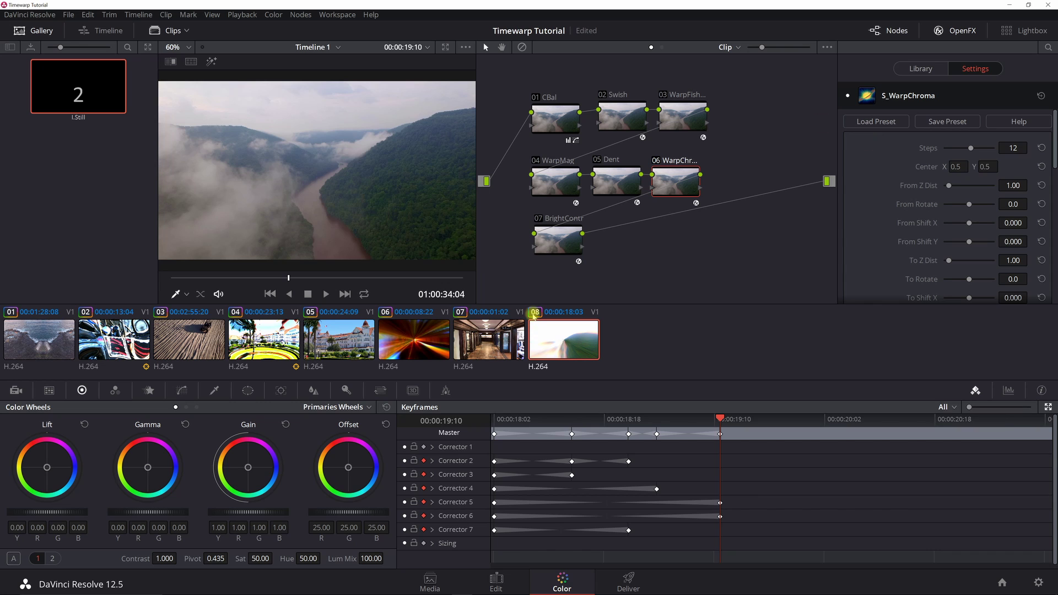
pyautogui.click(497, 418)
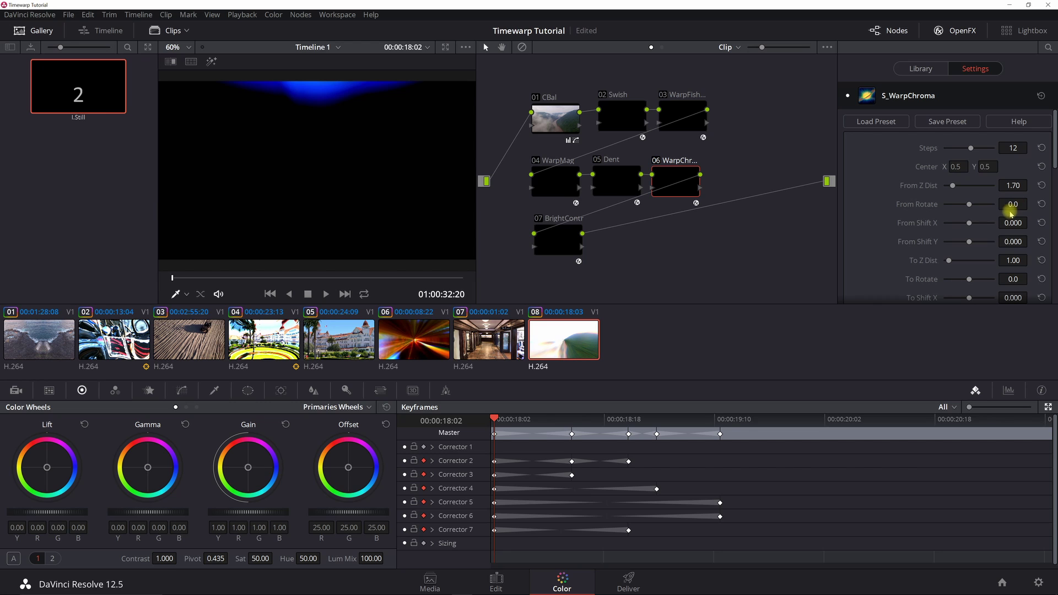
pyautogui.click(720, 420)
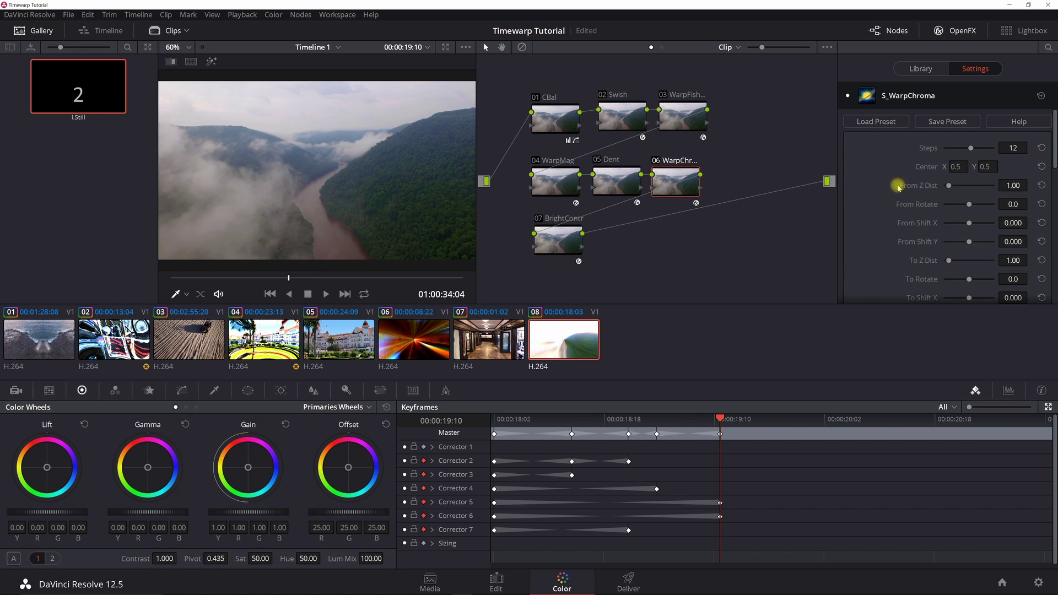
# Step: Examine node 07's S_HueSatBright brightness and offset darks at clip 08's starting keyframe
pyautogui.click(558, 239)
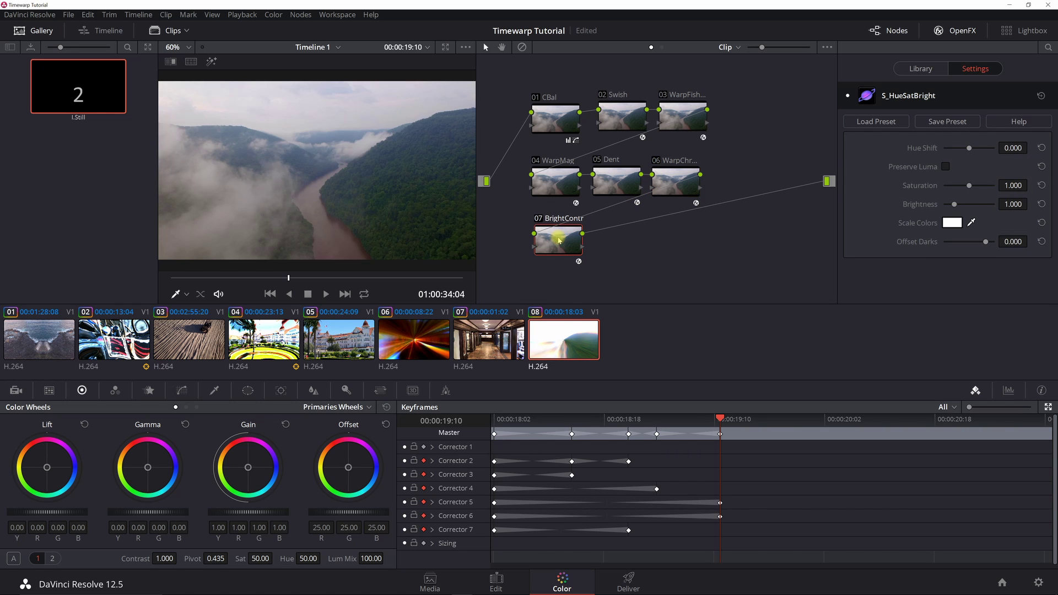
pyautogui.click(501, 419)
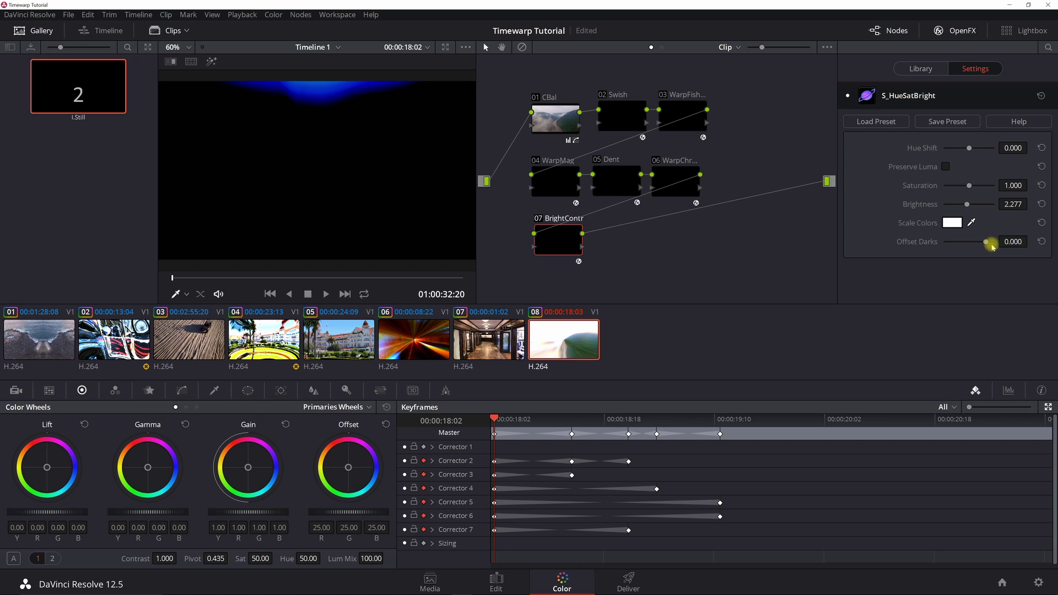
# Step: Try an Offset Darks value of -1.067 on node 07 at 00:00:18:09 and reset it to the default
pyautogui.click(529, 418)
pyautogui.moveTo(529, 419); pyautogui.dragTo(544, 419)
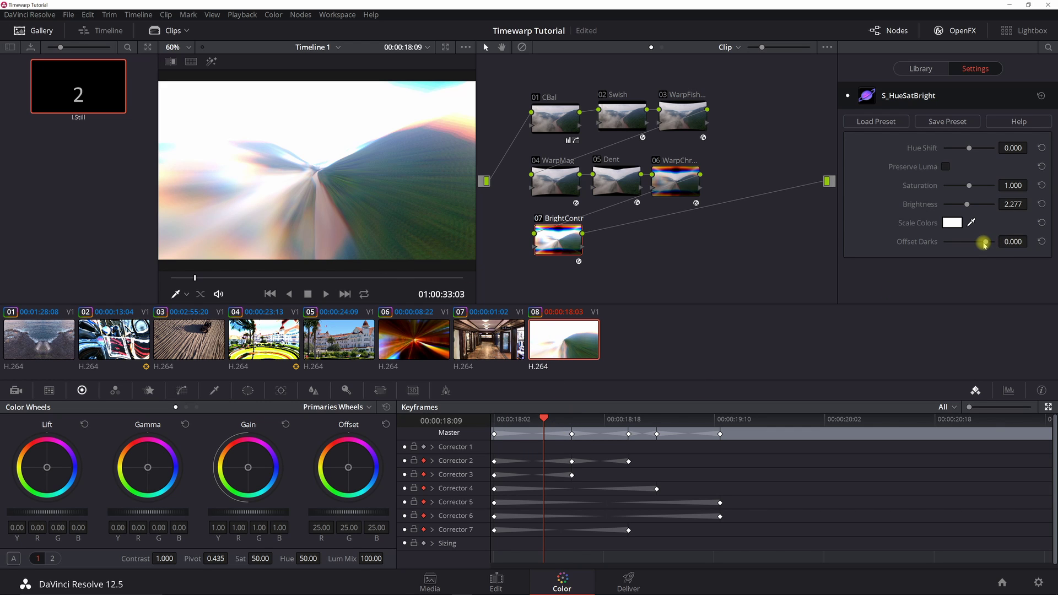
pyautogui.moveTo(984, 244); pyautogui.dragTo(977, 243)
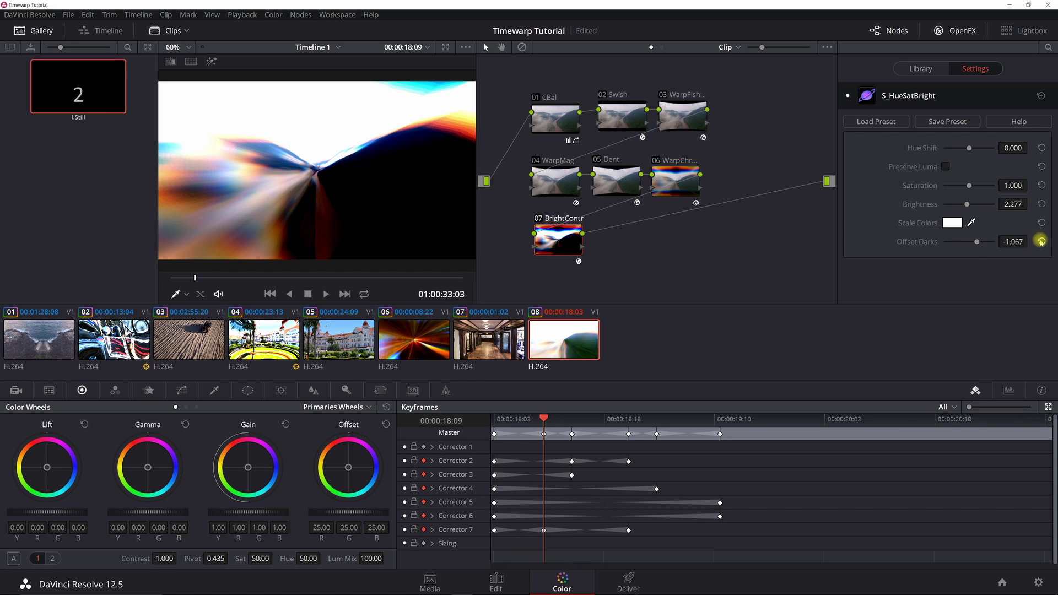
pyautogui.click(1040, 241)
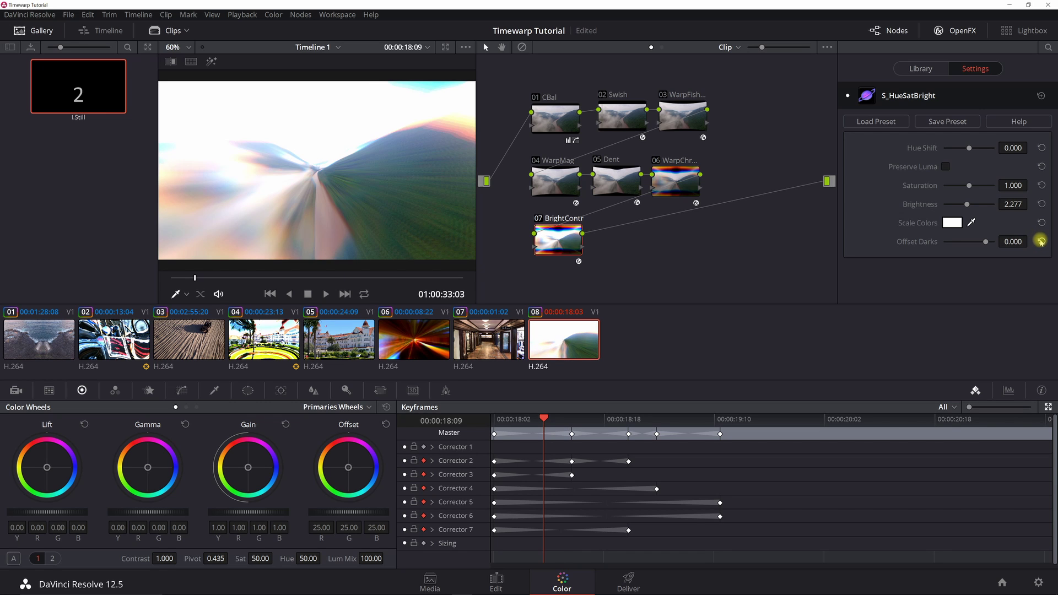
# Step: Check node 07's S_HueSatBright brightness at its ending keyframe, 00:00:18:21
pyautogui.click(628, 420)
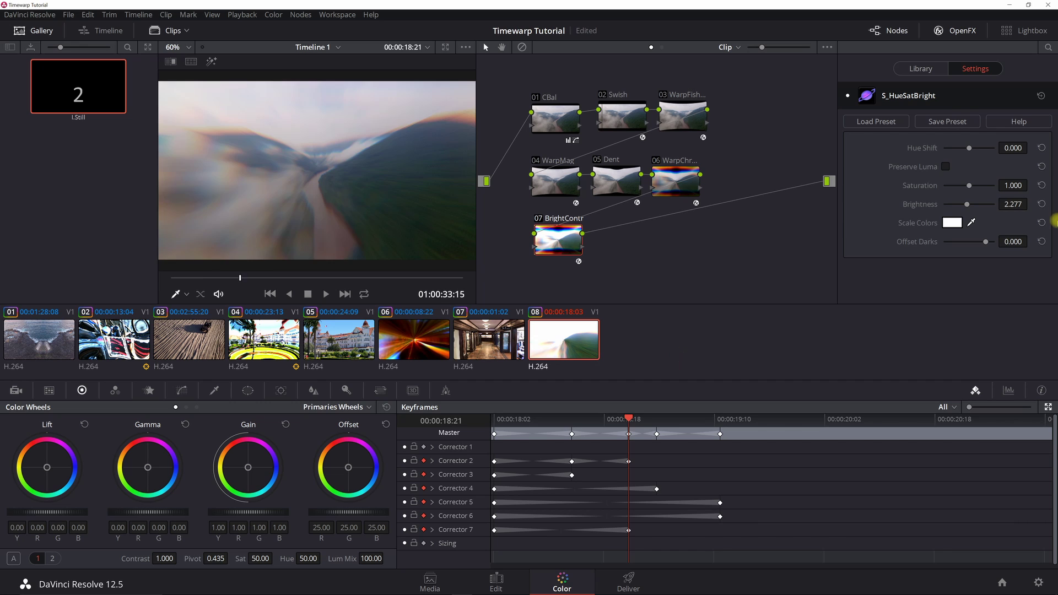